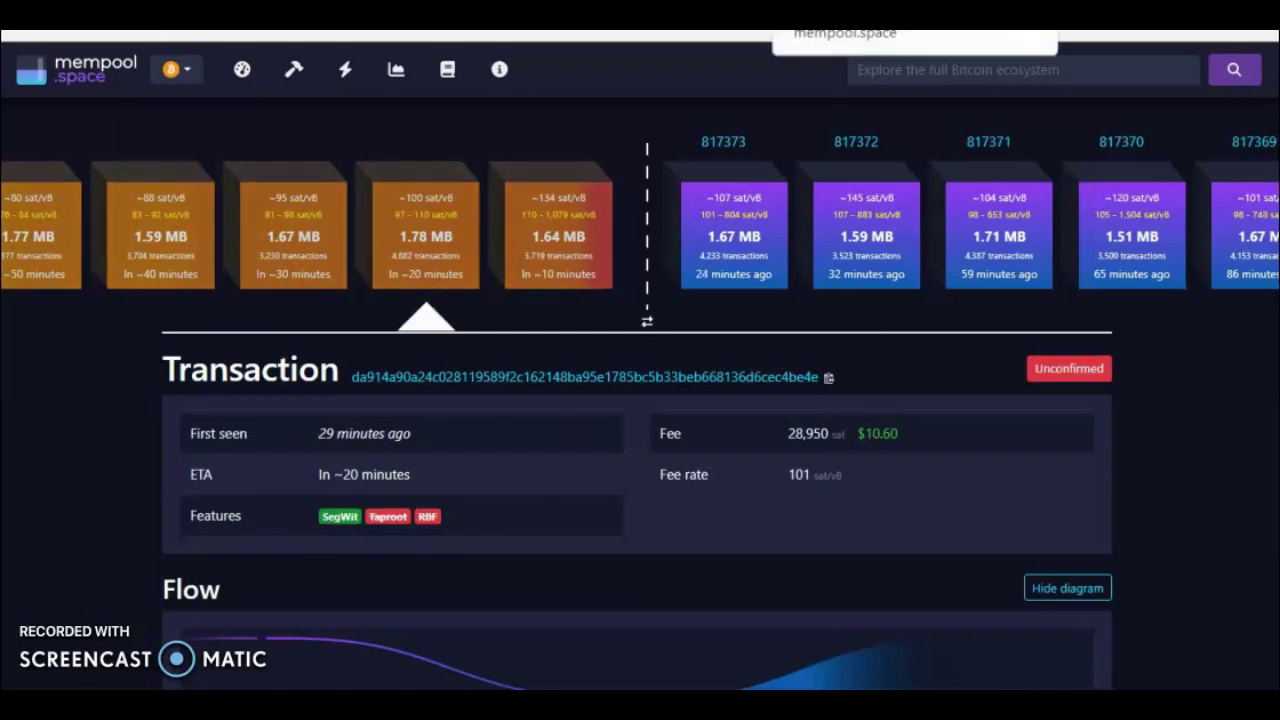
# Switch to the Doge Labs site and unlock the Doge Labs Wallet extension with the wallet password
pyautogui.hotkey('ctrl', 'Tab')
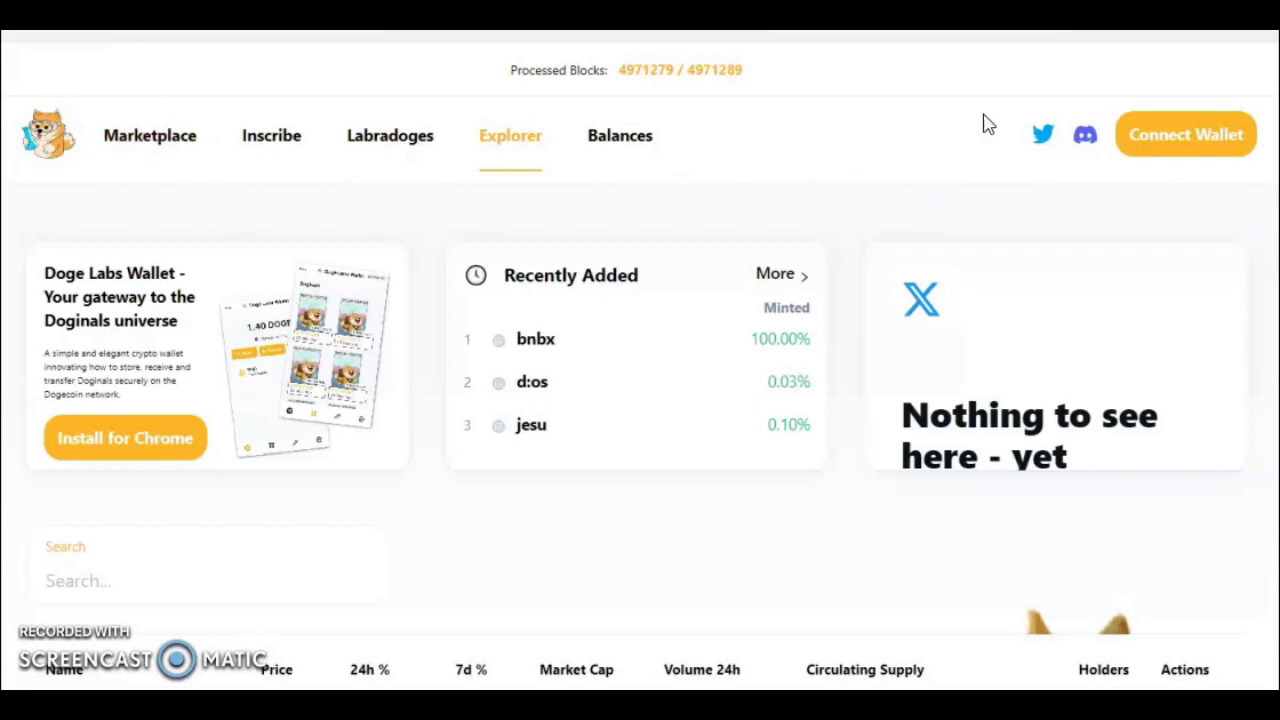
pyautogui.click(1070, 31)
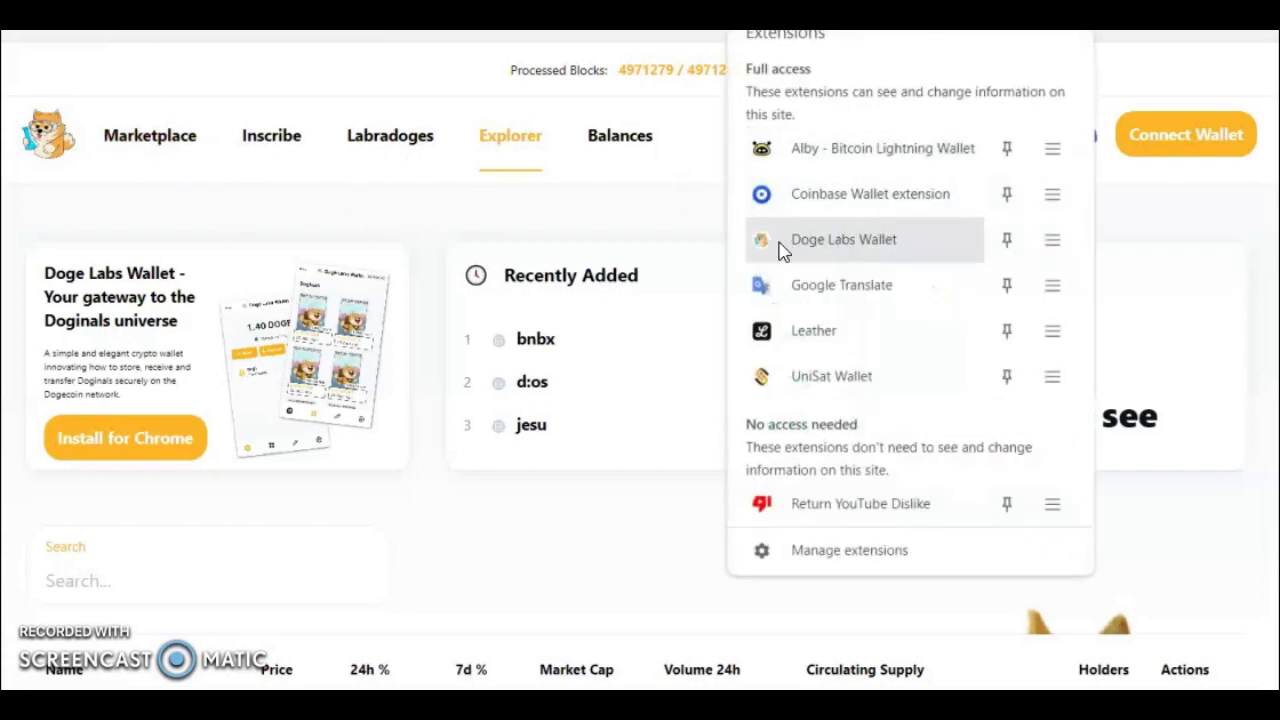
pyautogui.click(868, 251)
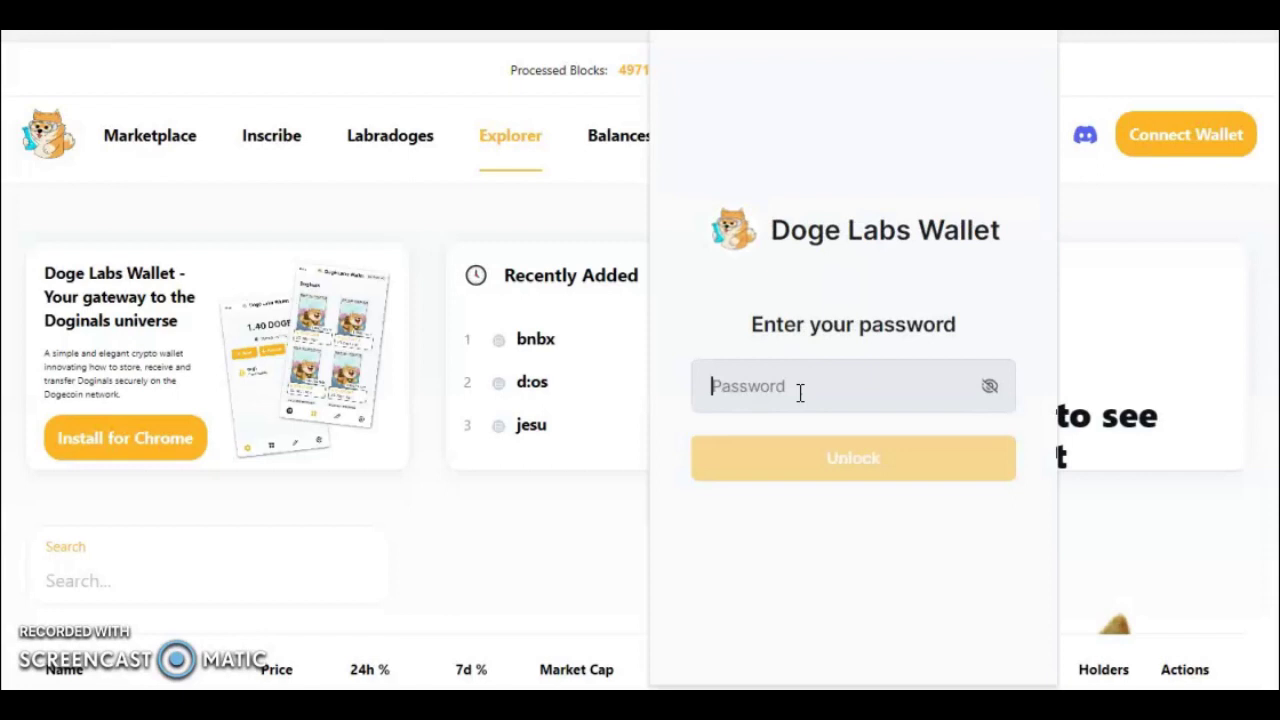
pyautogui.write('•••')
pyautogui.press('Return')
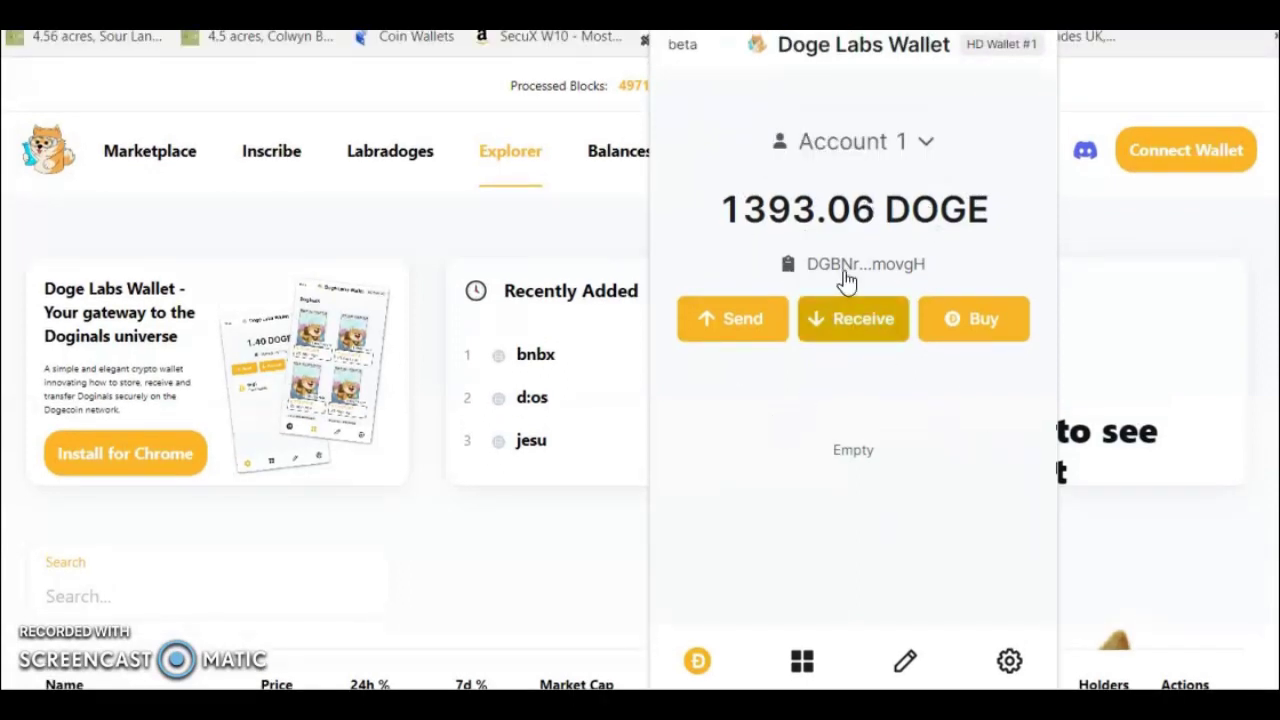
# Check the wallet's DOGE balance and its Doginals collection, and close the wallet
pyautogui.moveTo(862, 218)
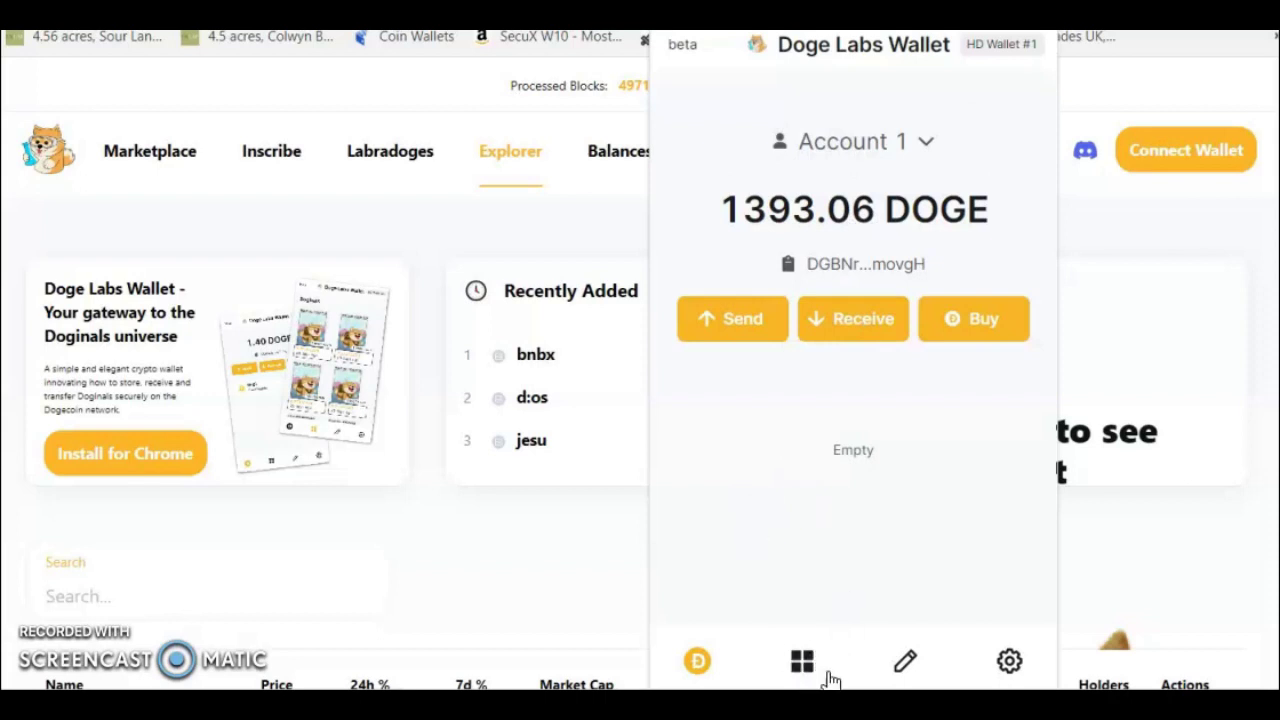
pyautogui.click(801, 664)
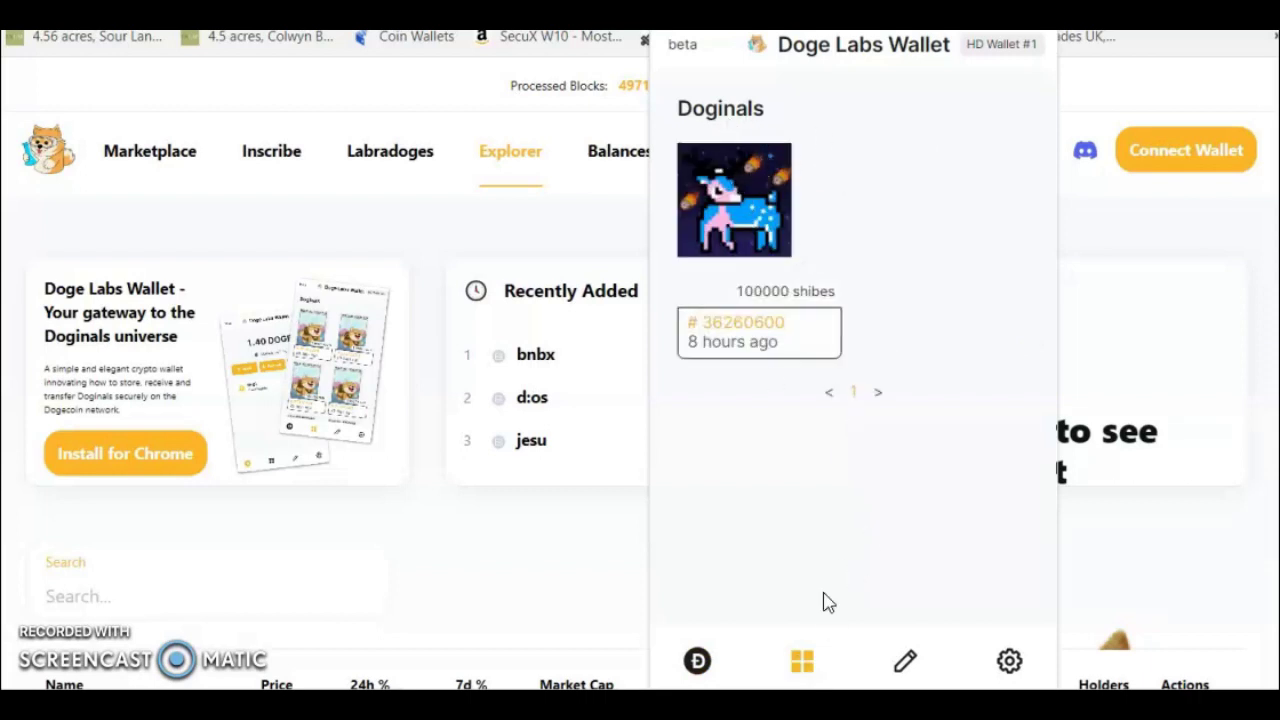
pyautogui.click(699, 664)
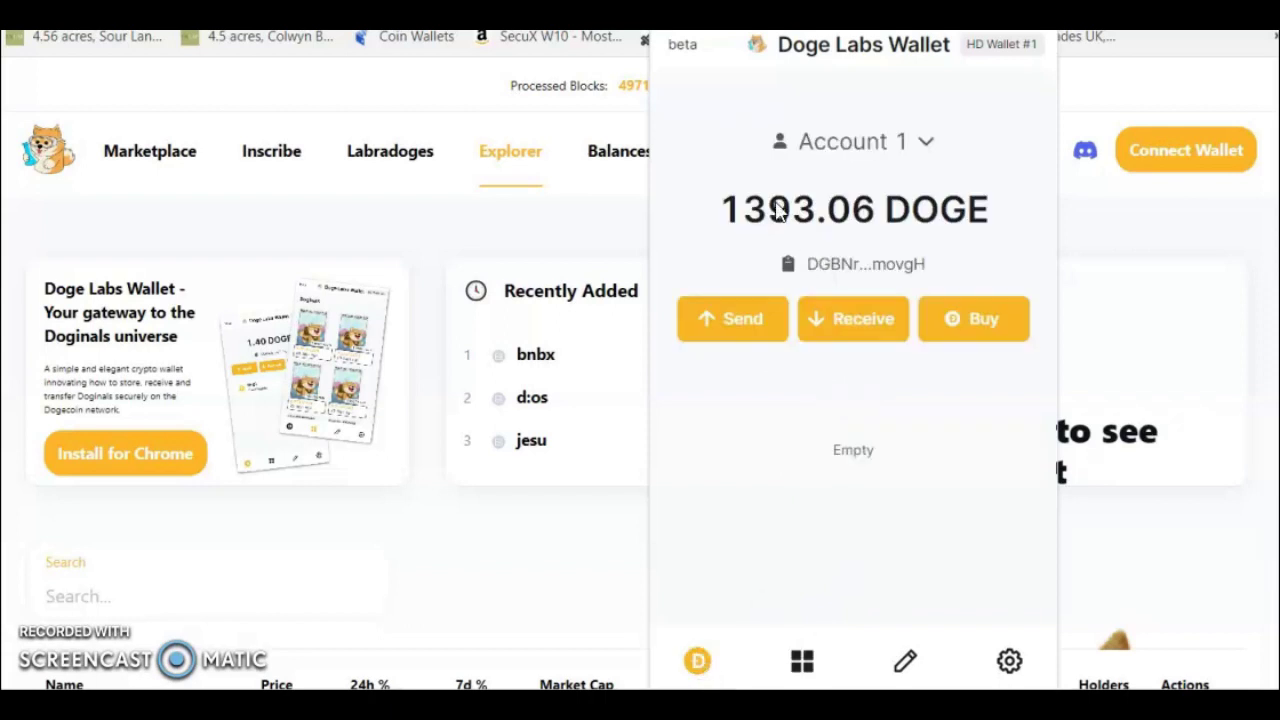
pyautogui.click(441, 215)
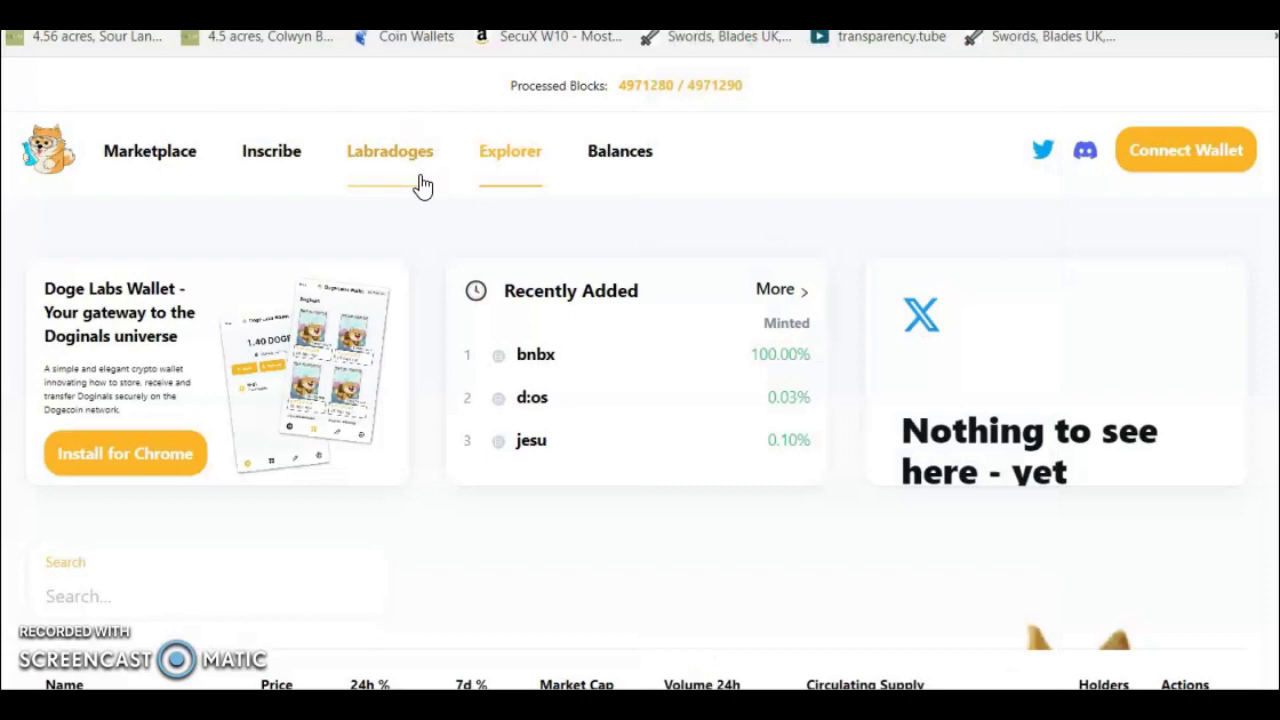
# Open the Doge Labs marketplace and review the drc-20 tokens ranked by volume
pyautogui.click(263, 165)
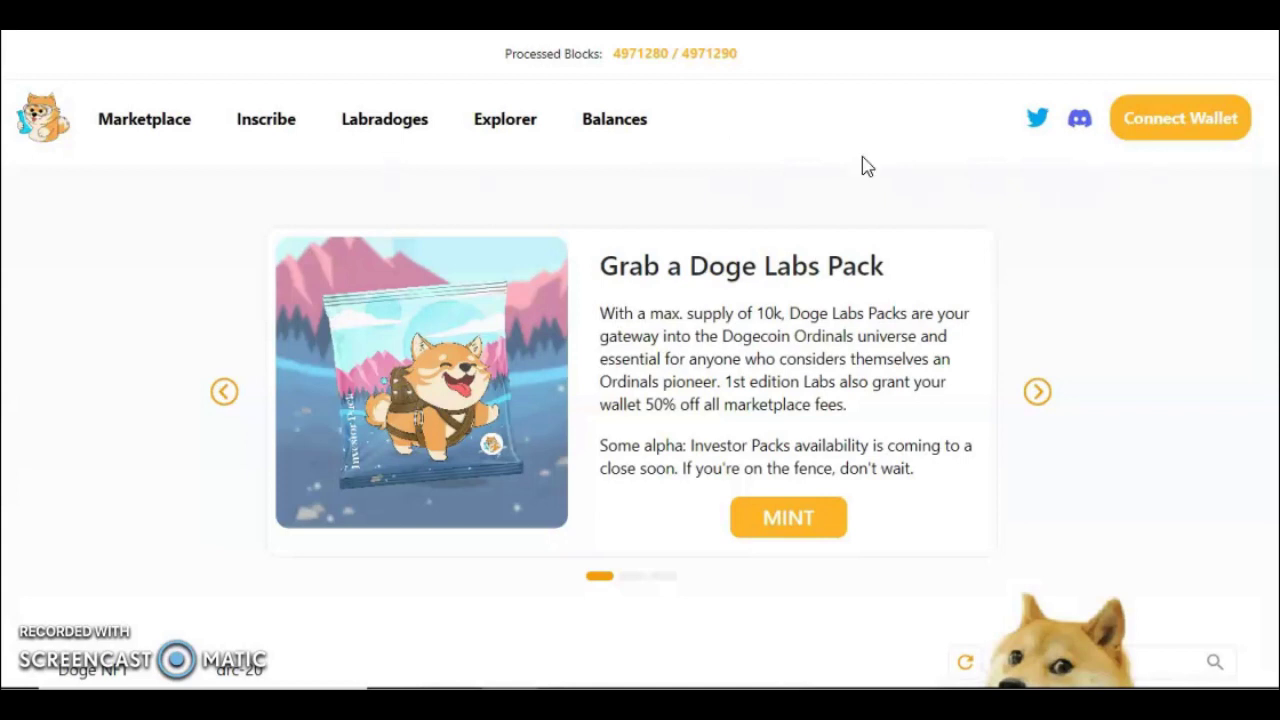
pyautogui.click(154, 133)
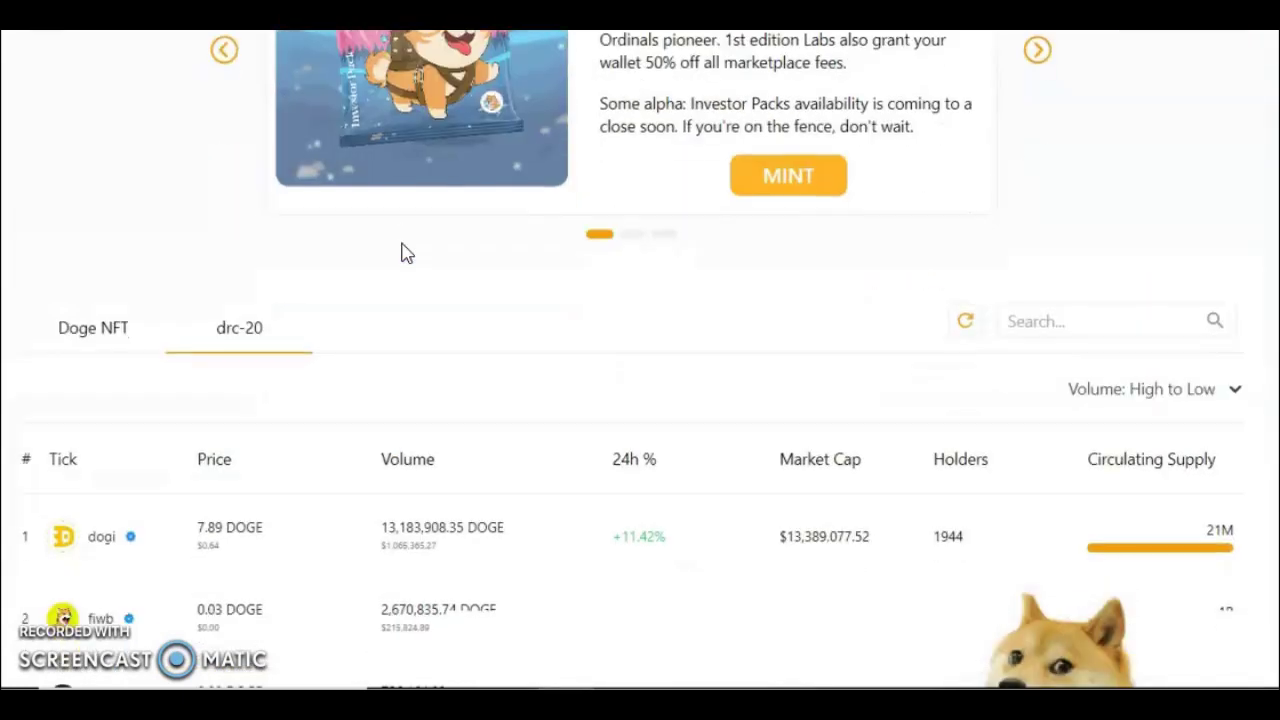
pyautogui.scroll(-2, 600, 304)
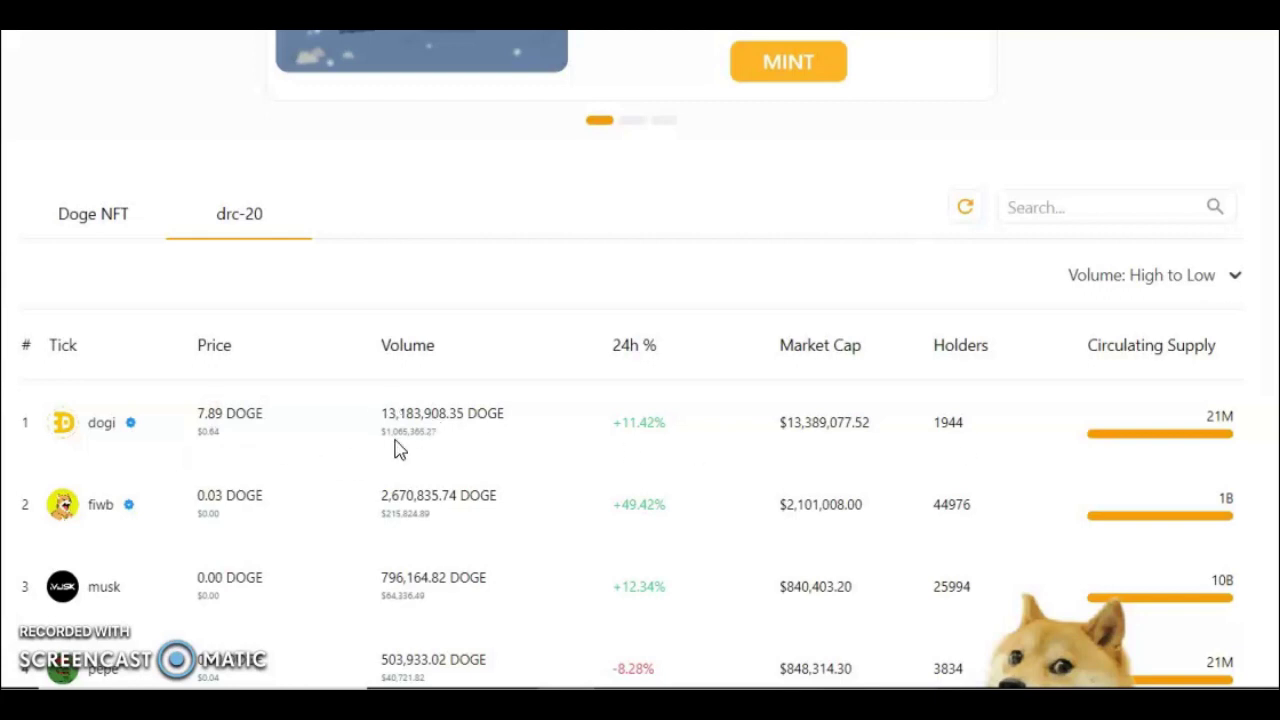
pyautogui.scroll(-1, 346, 437)
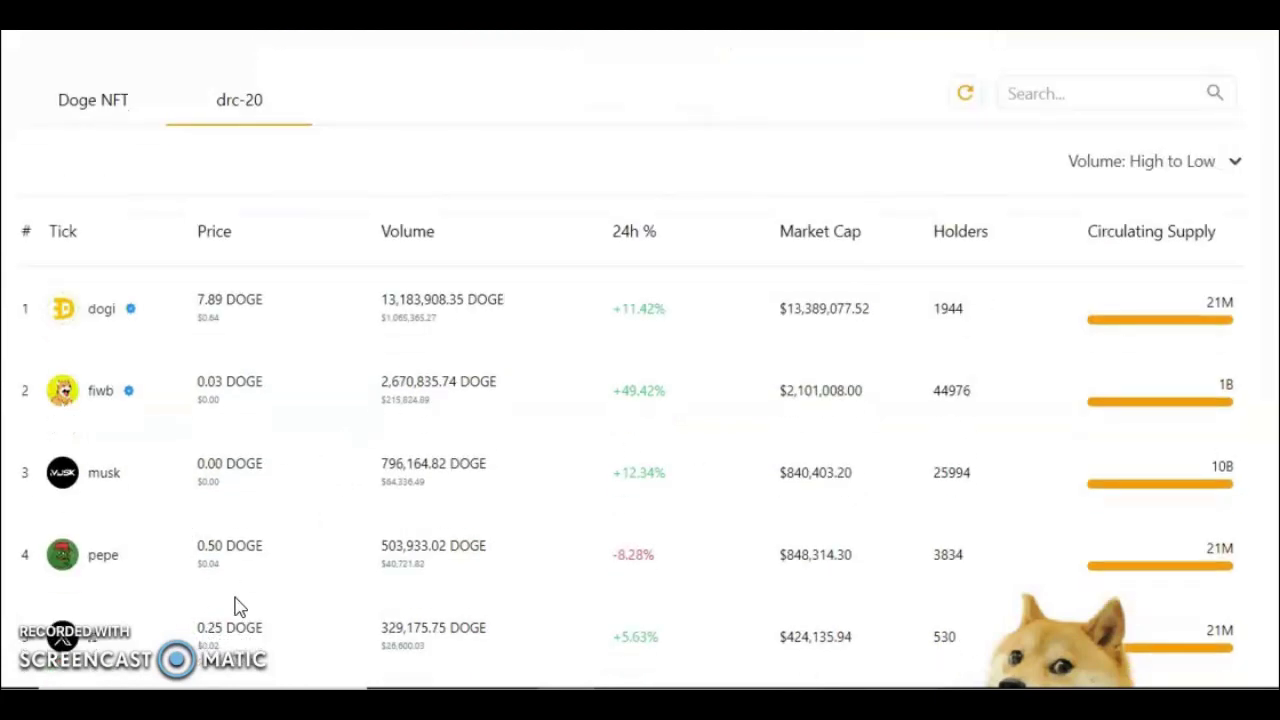
pyautogui.scroll(1, 300, 508)
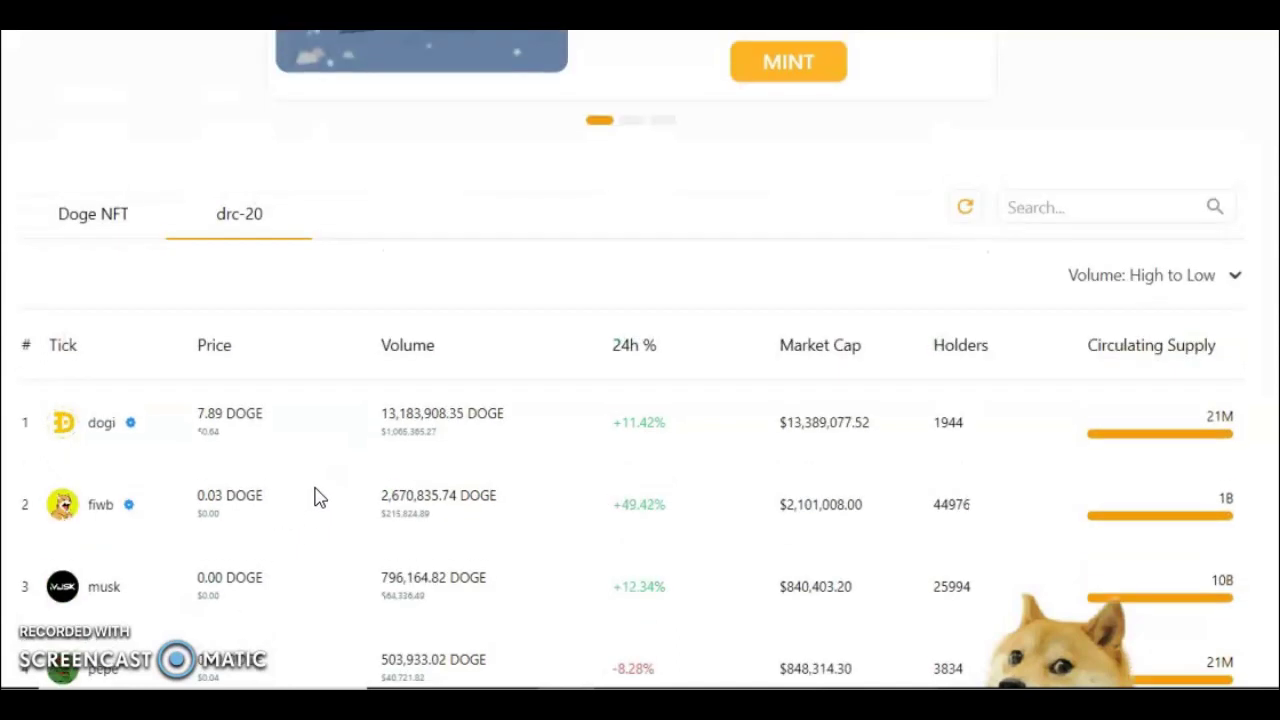
# Show the marketplace's Doge NFT collections and review their floor prices, volumes and supplies
pyautogui.scroll(1, 368, 527)
pyautogui.click(94, 340)
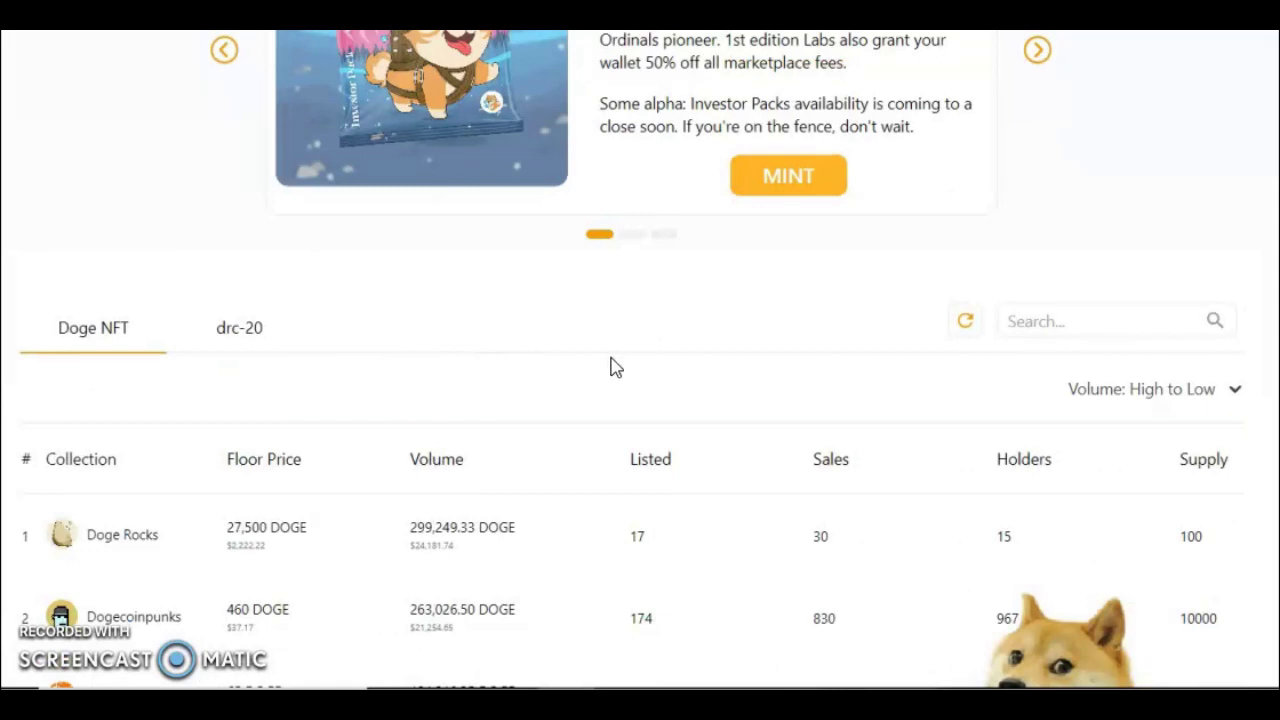
pyautogui.scroll(-1, 614, 367)
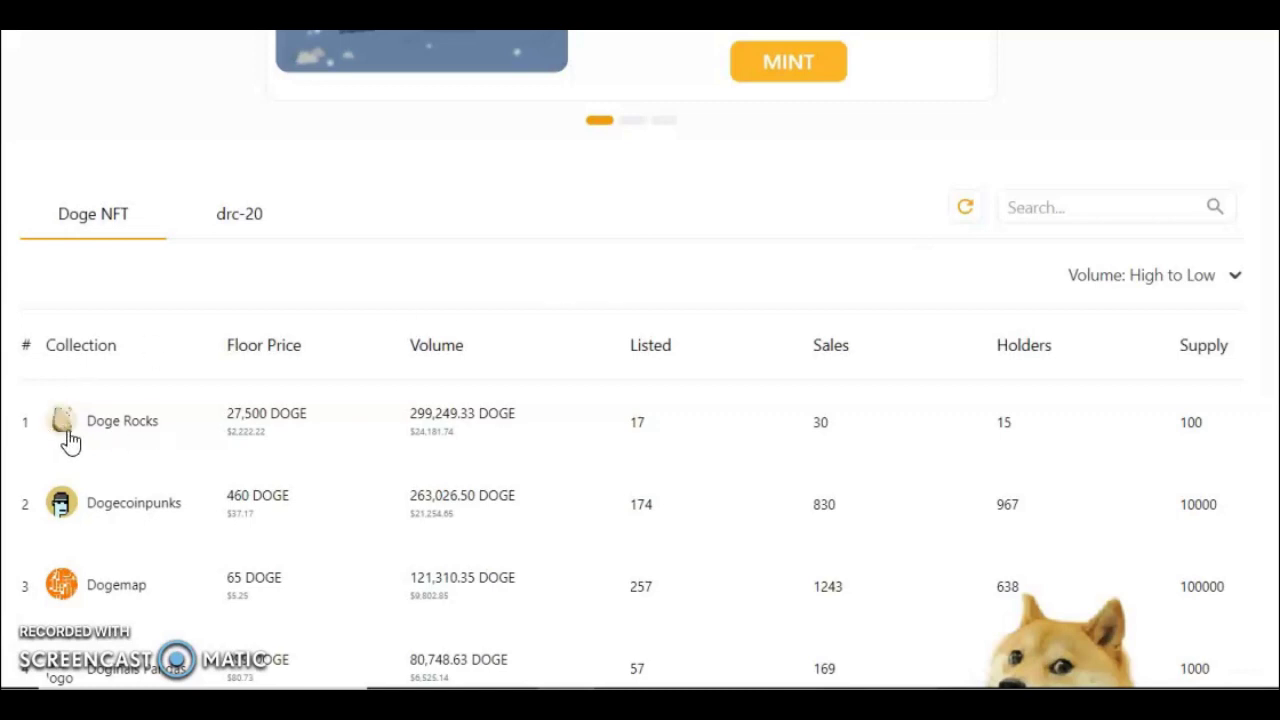
pyautogui.scroll(-1, 190, 490)
pyautogui.scroll(-2, 190, 490)
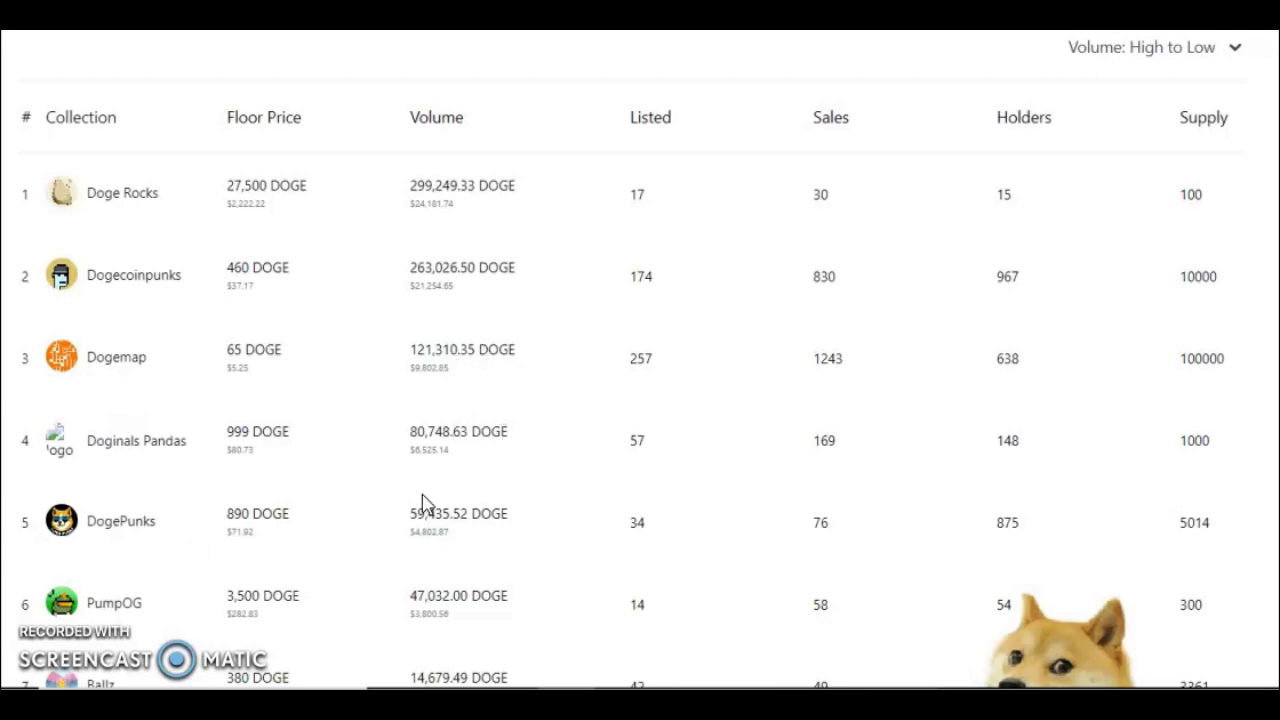
pyautogui.scroll(-6, 423, 505)
pyautogui.scroll(-8, 418, 483)
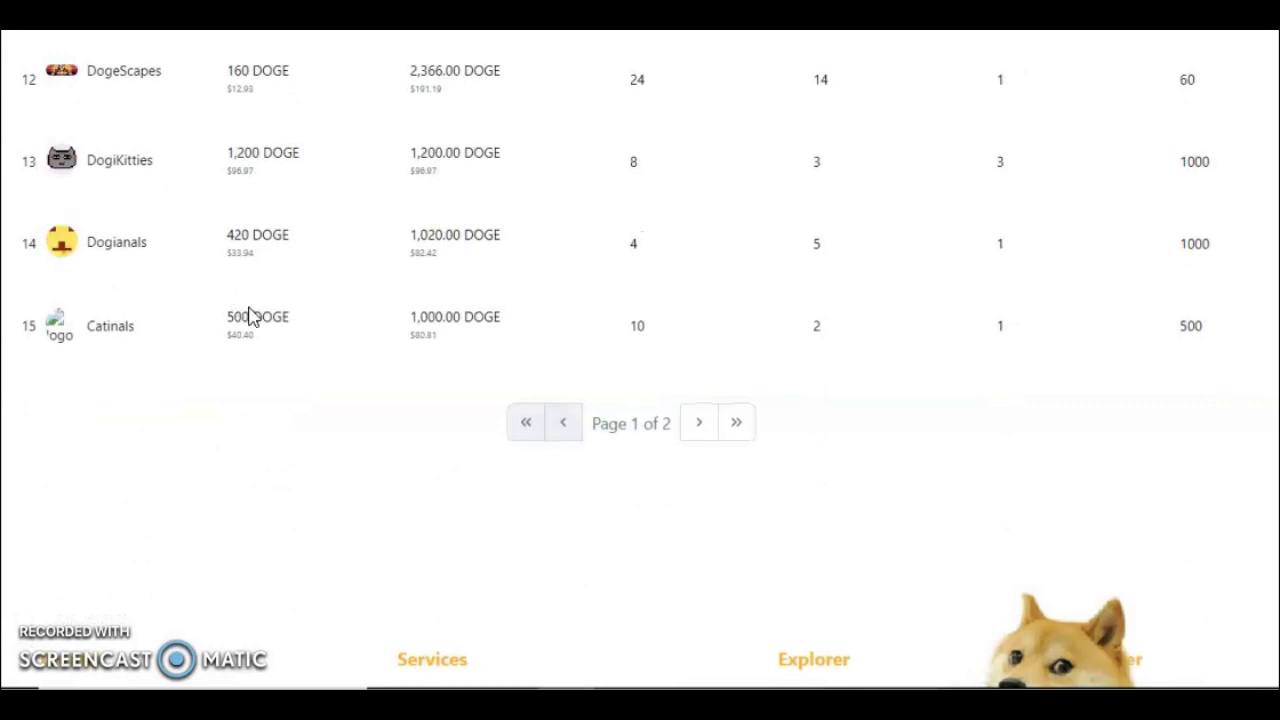
pyautogui.scroll(2, 250, 315)
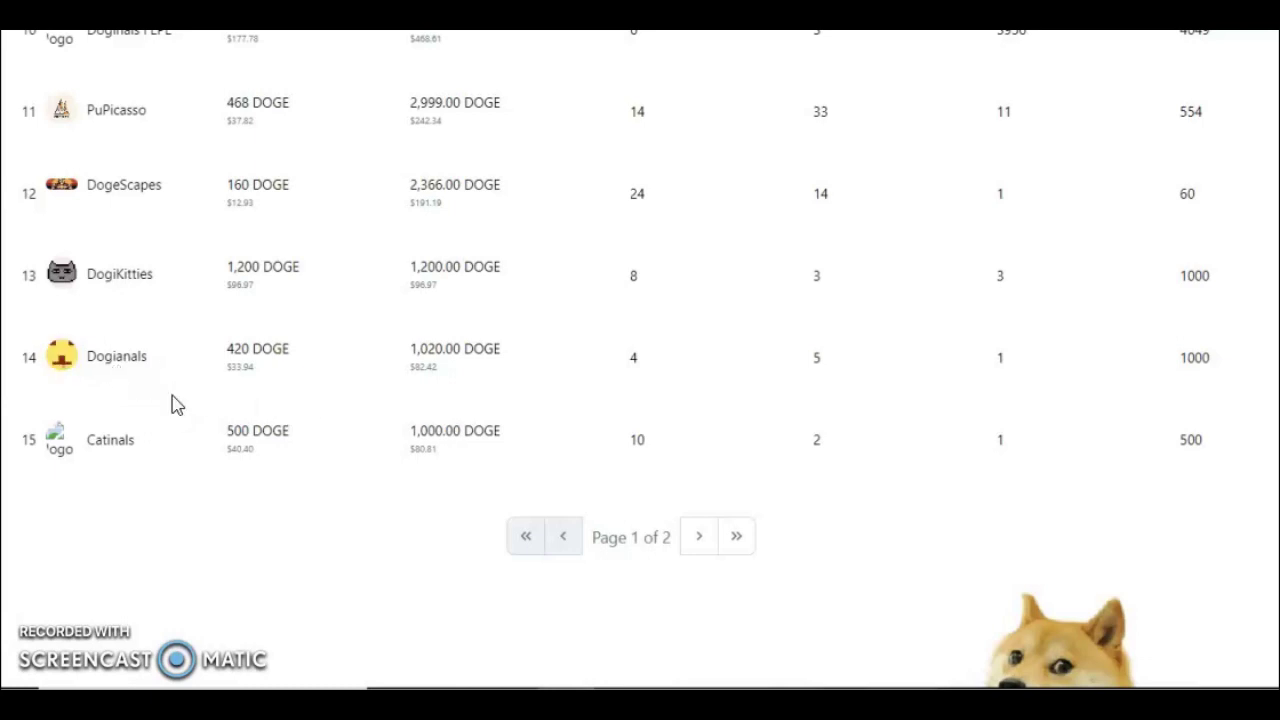
pyautogui.scroll(1, 172, 404)
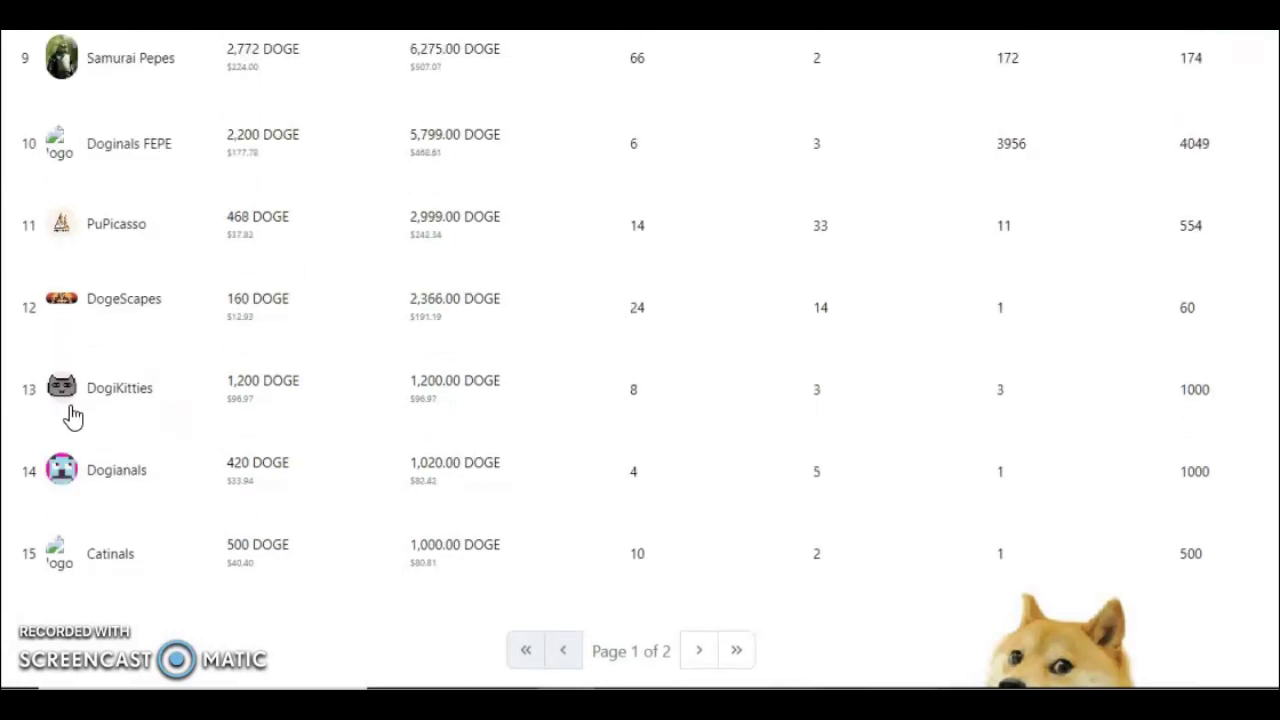
pyautogui.scroll(2, 170, 330)
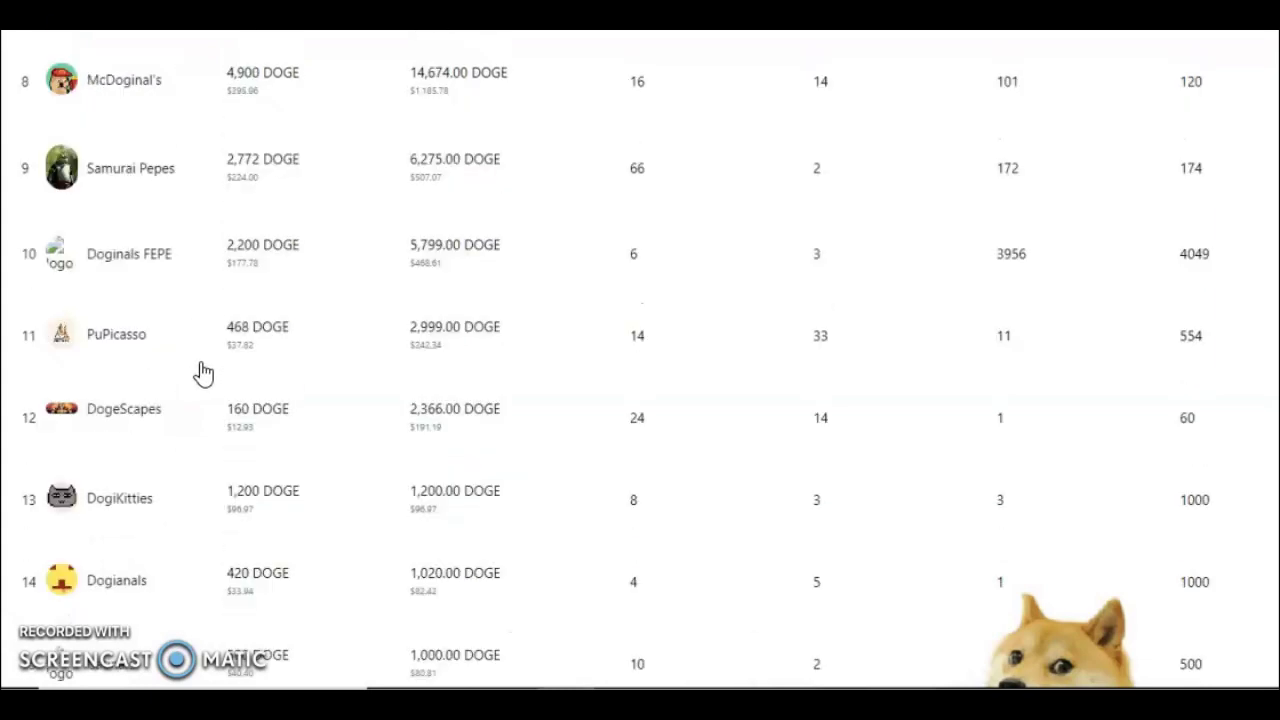
pyautogui.scroll(8, 354, 489)
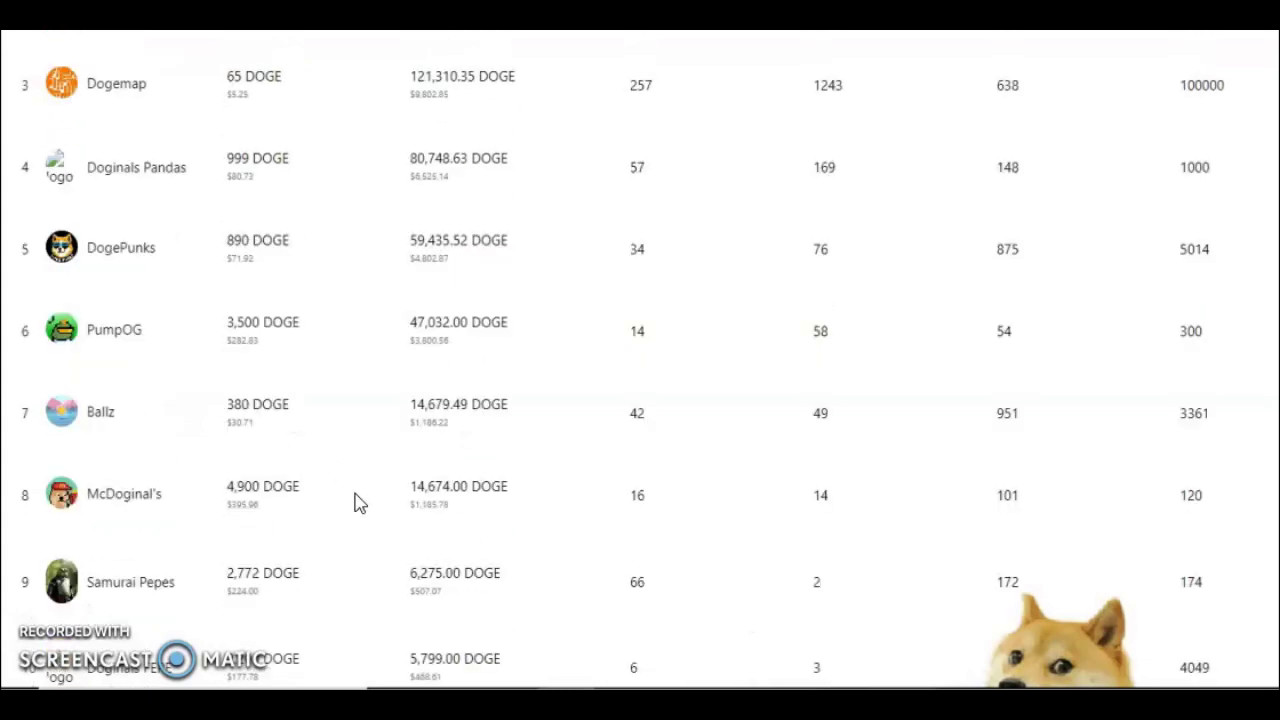
pyautogui.scroll(3, 358, 509)
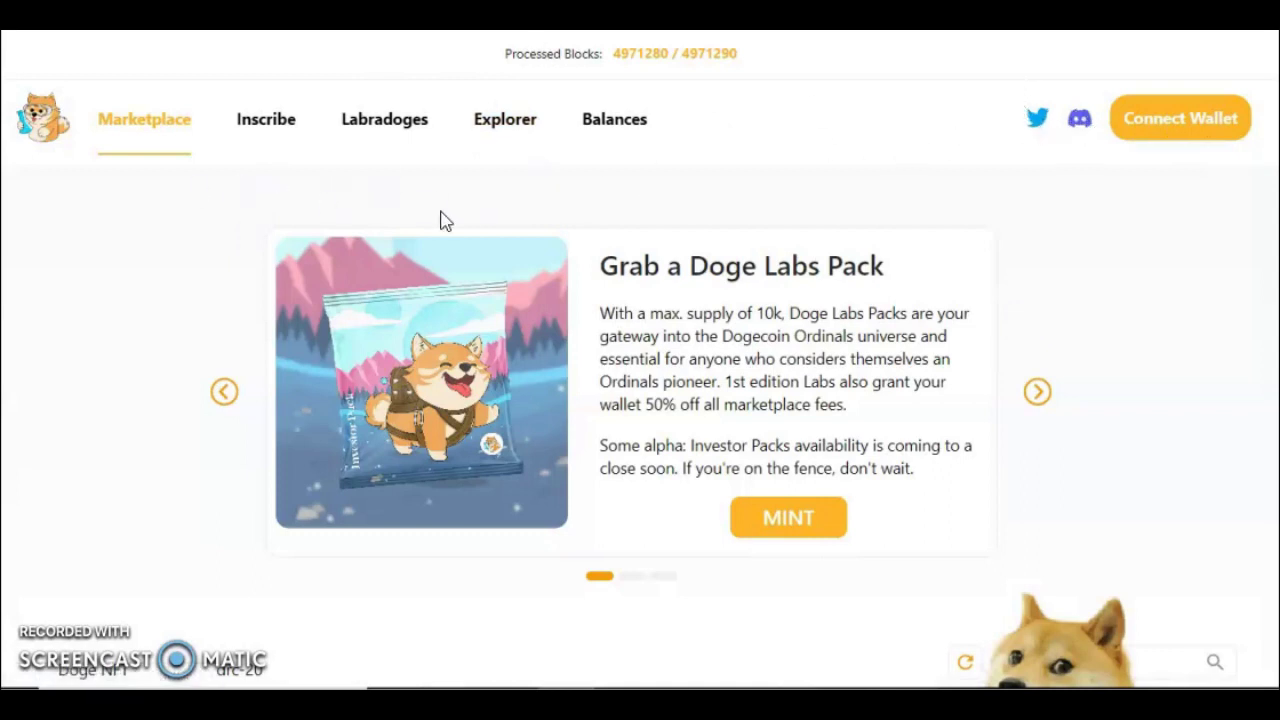
# Start a drc-20 deploy inscription with ticker Dlon, a total supply of 100000000 and a limit per mint of 10000
pyautogui.click(258, 137)
pyautogui.scroll(5, 357, 323)
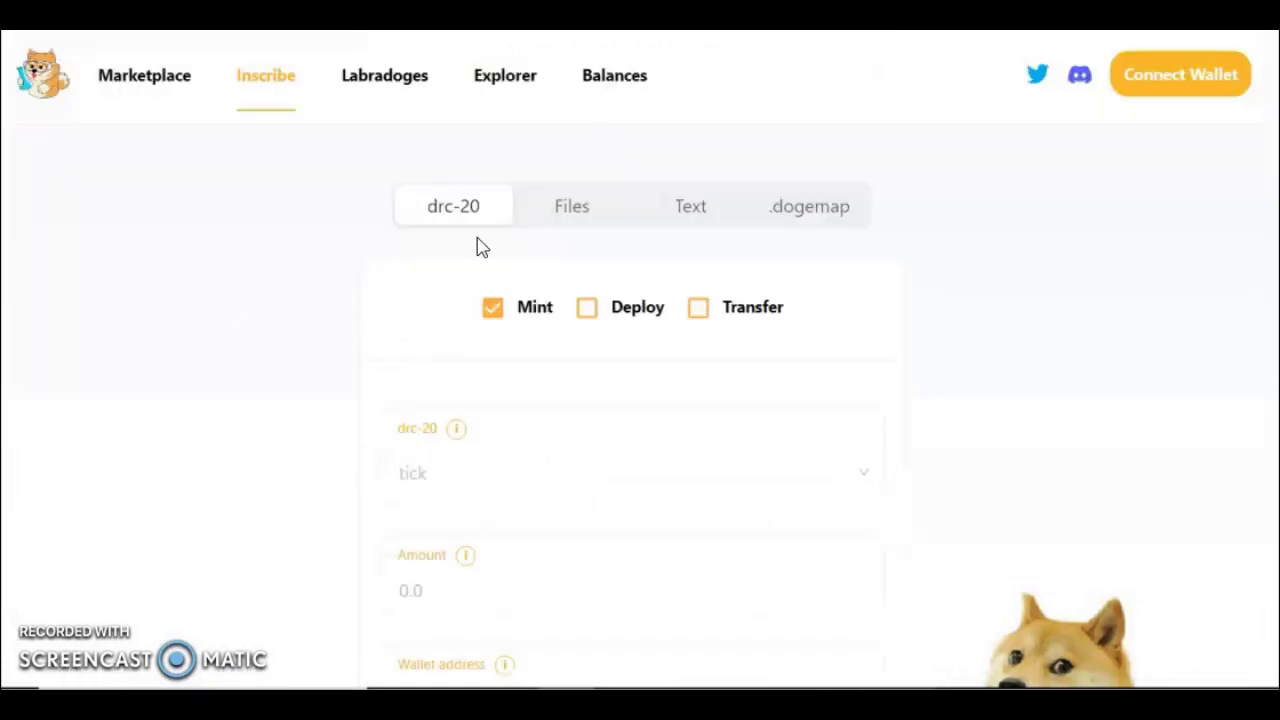
pyautogui.click(586, 309)
pyautogui.scroll(-5, 586, 320)
pyautogui.scroll(4, 422, 404)
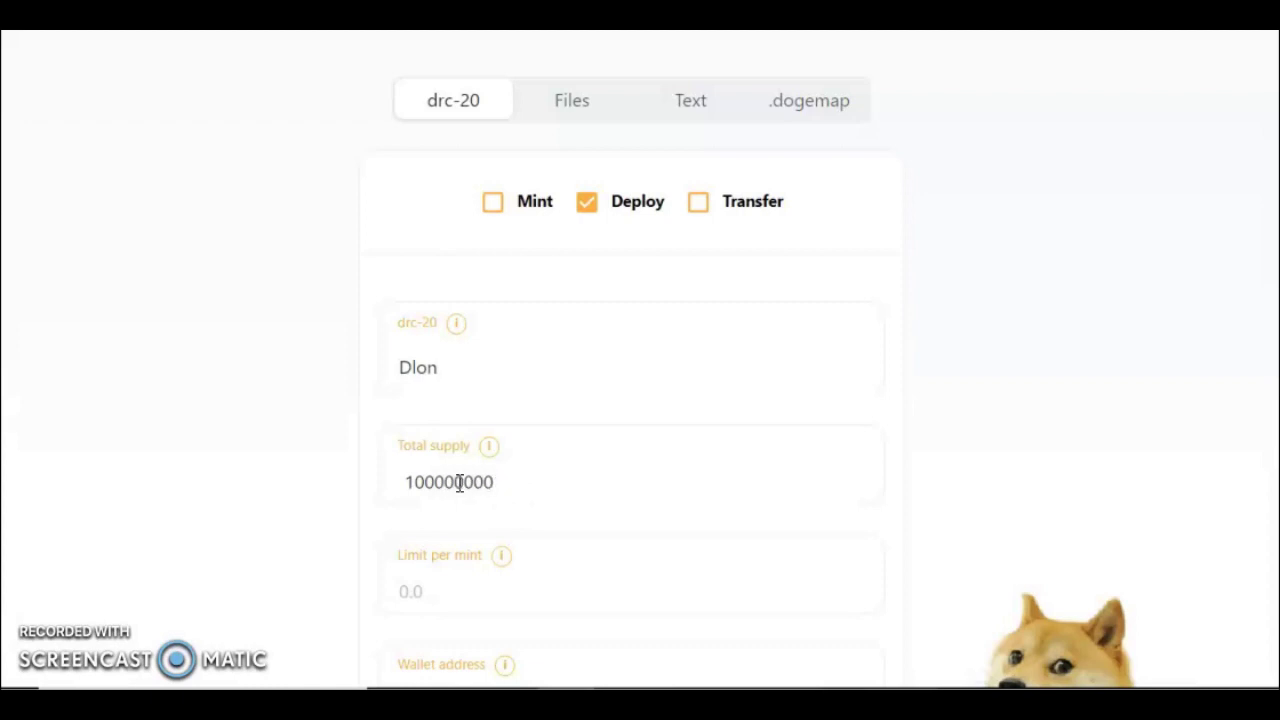
pyautogui.click(481, 593)
pyautogui.scroll(-1, 481, 593)
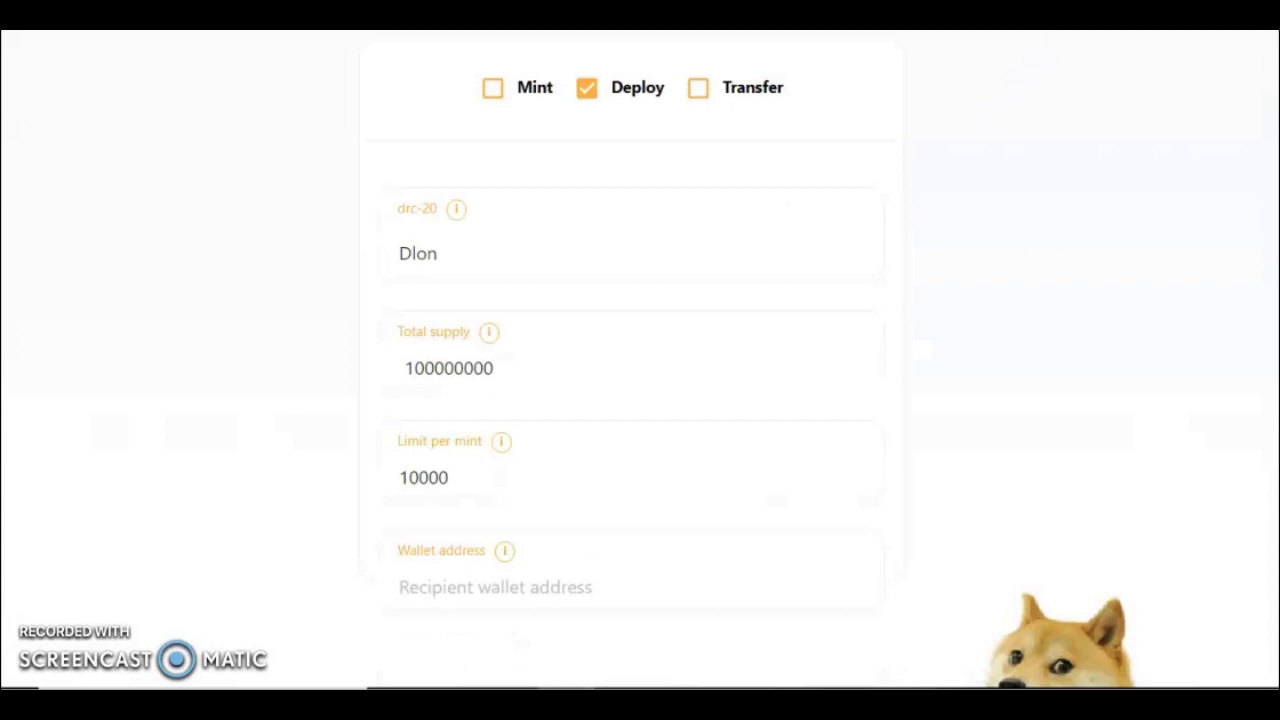
# Copy the receiving address of Account 1 from the Doge Labs Wallet and paste it as the recipient wallet address
pyautogui.click(1065, 5)
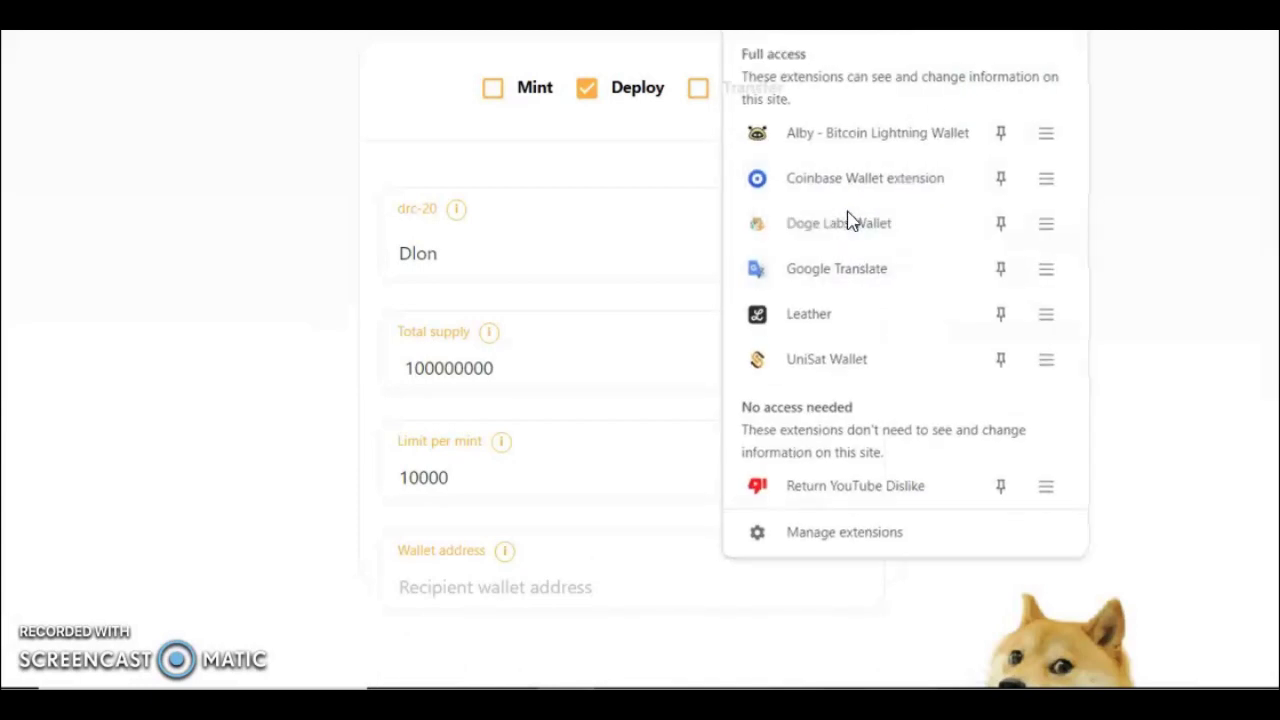
pyautogui.press('Escape')
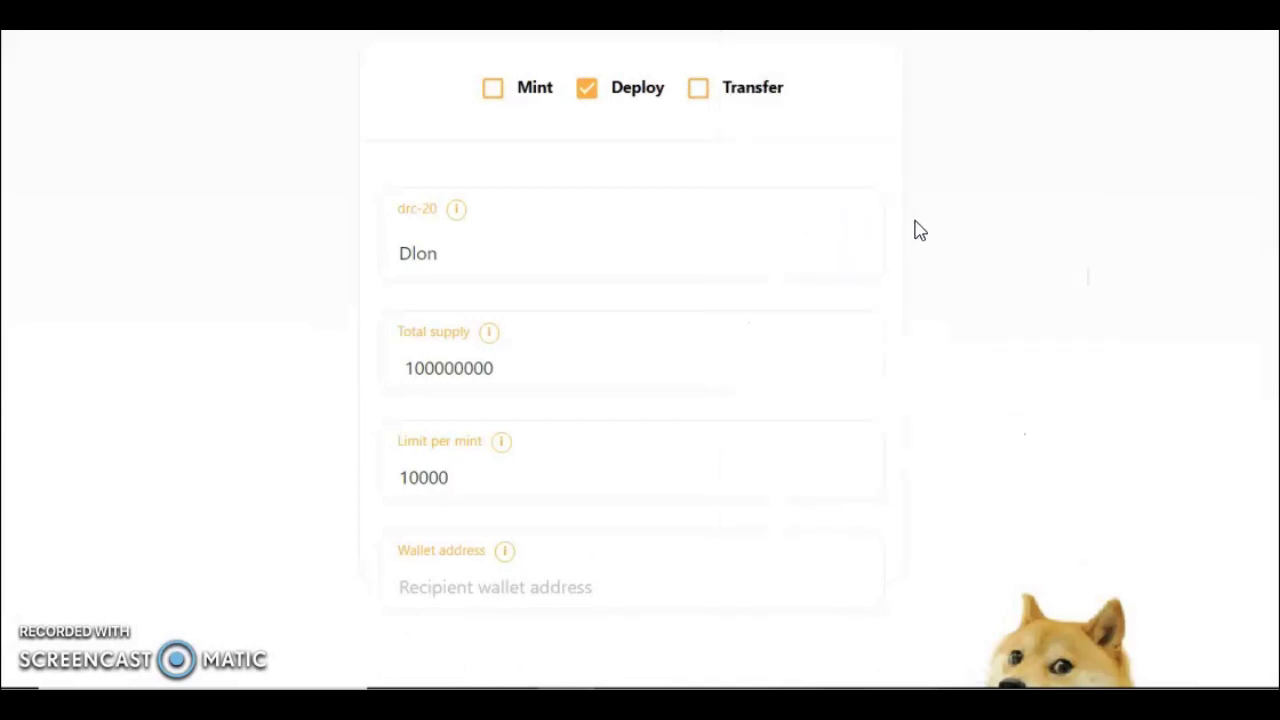
pyautogui.click(886, 281)
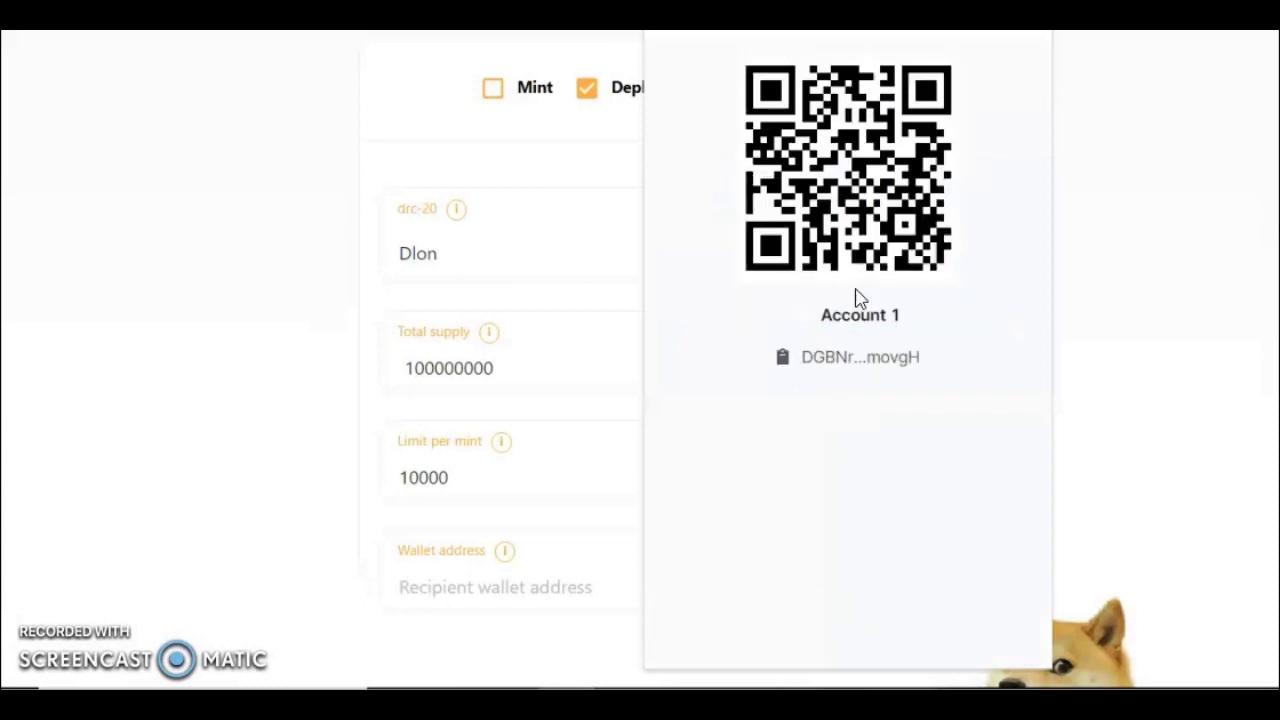
pyautogui.click(857, 361)
pyautogui.press('Escape')
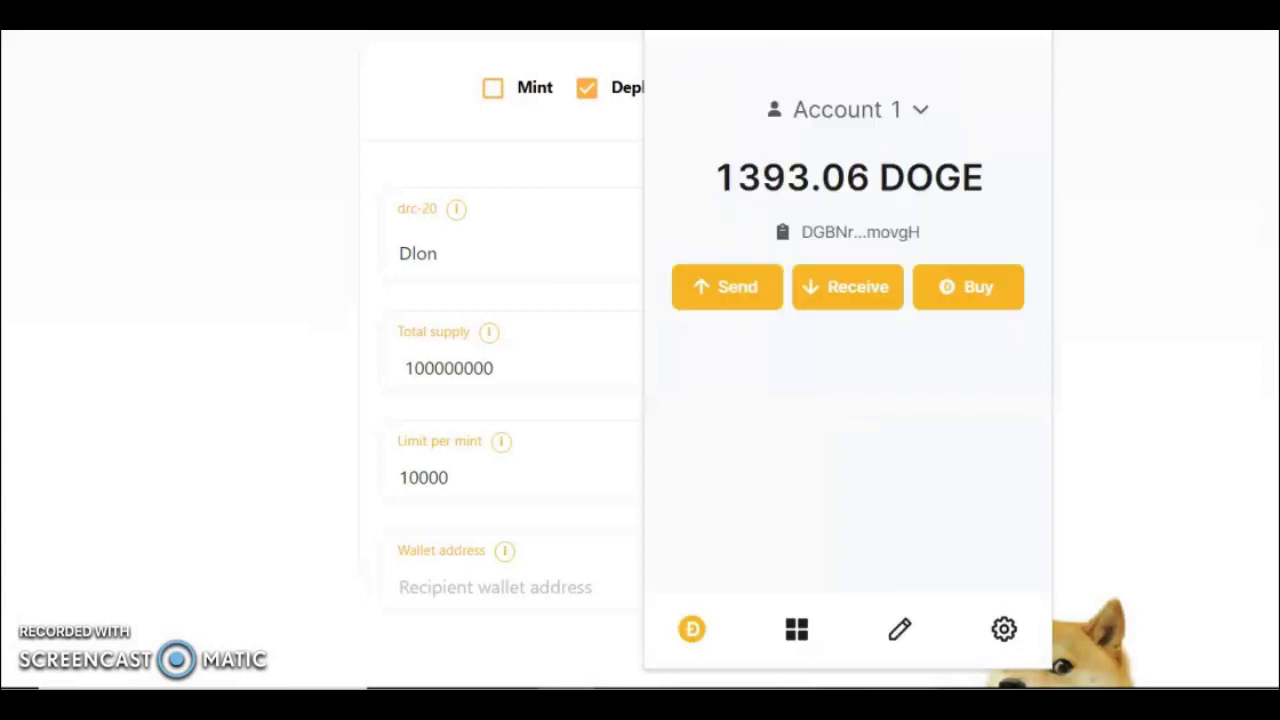
pyautogui.press('Escape')
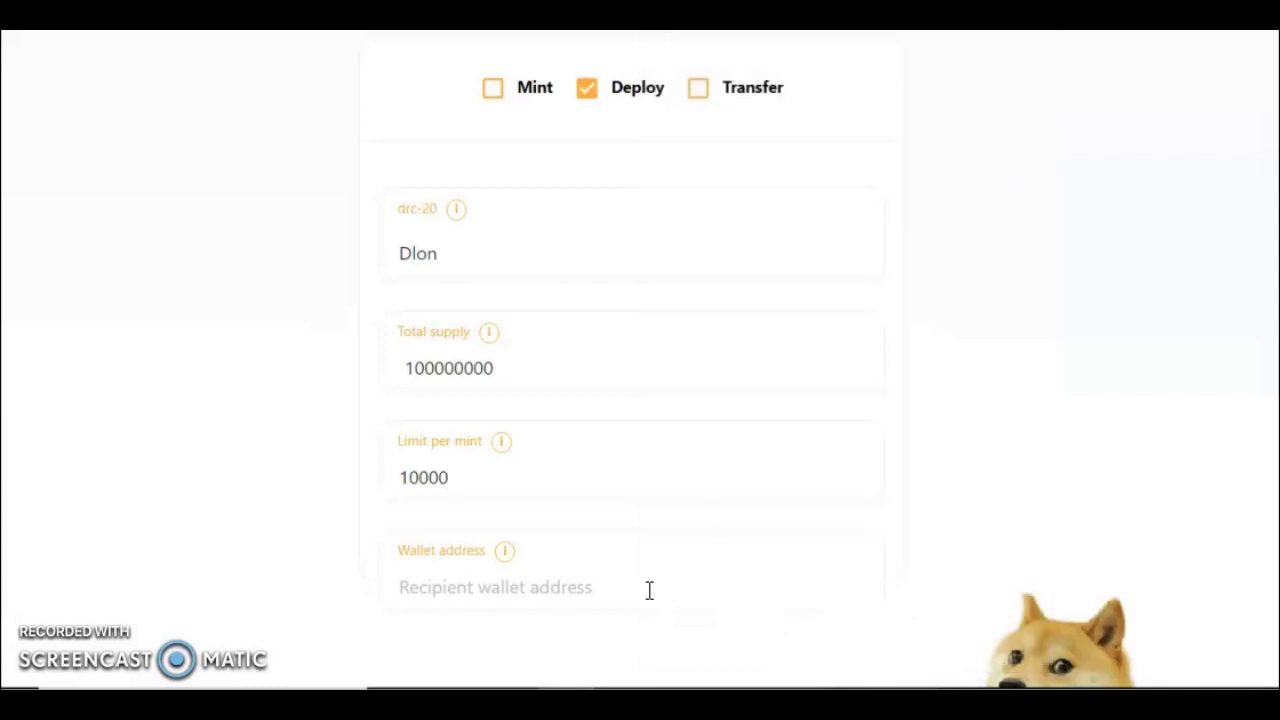
pyautogui.click(649, 590)
pyautogui.hotkey('ctrl', 'v')
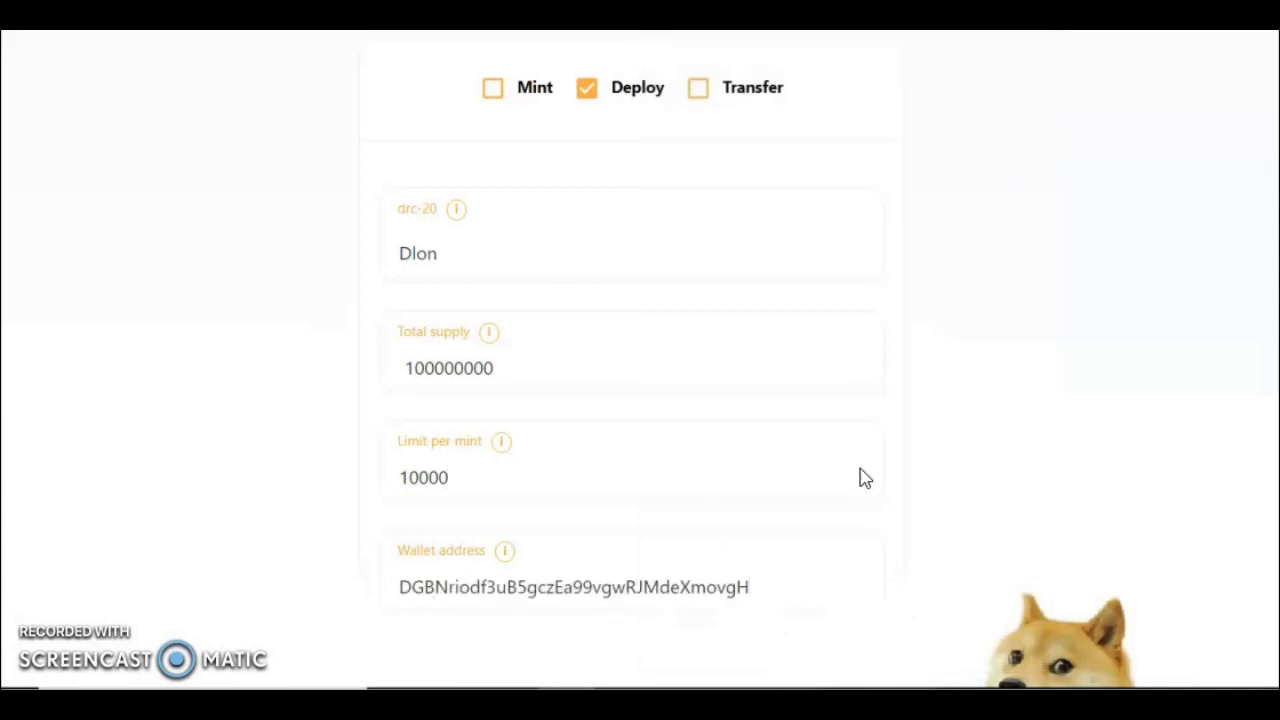
# Submit the deploy details for order review and remove the item from the order
pyautogui.scroll(-2, 931, 400)
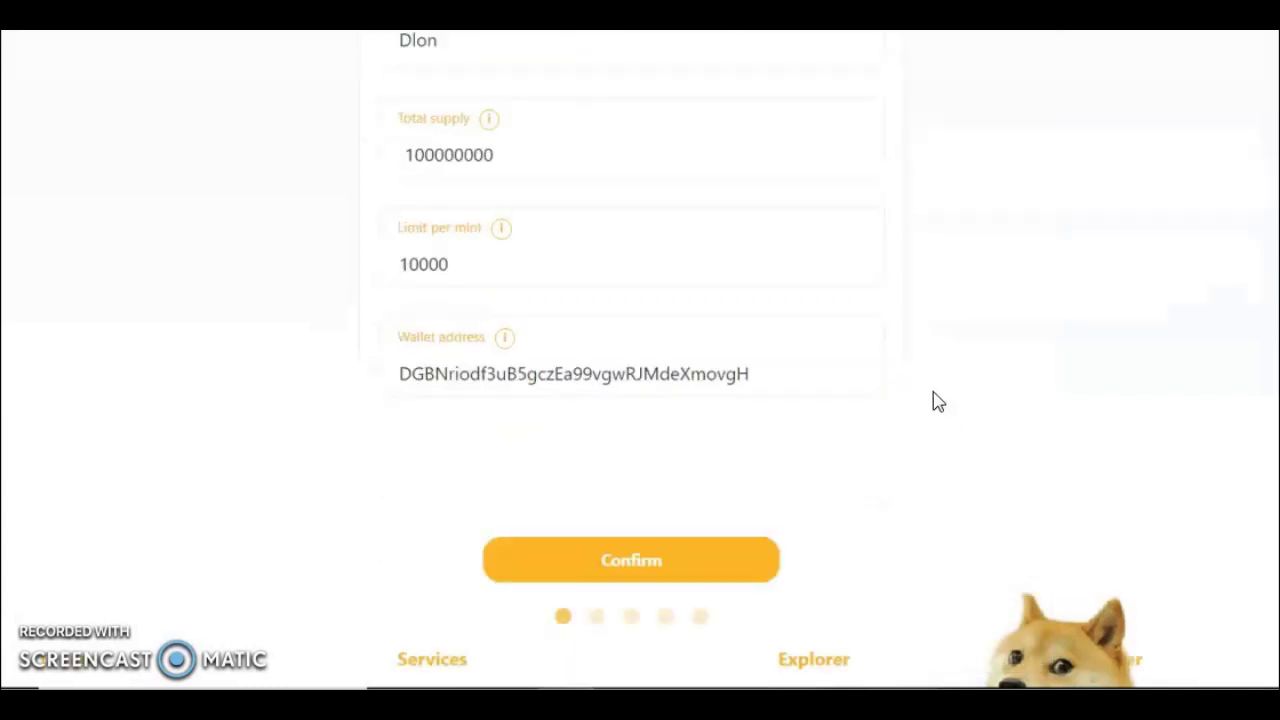
pyautogui.click(657, 578)
pyautogui.scroll(-1, 790, 517)
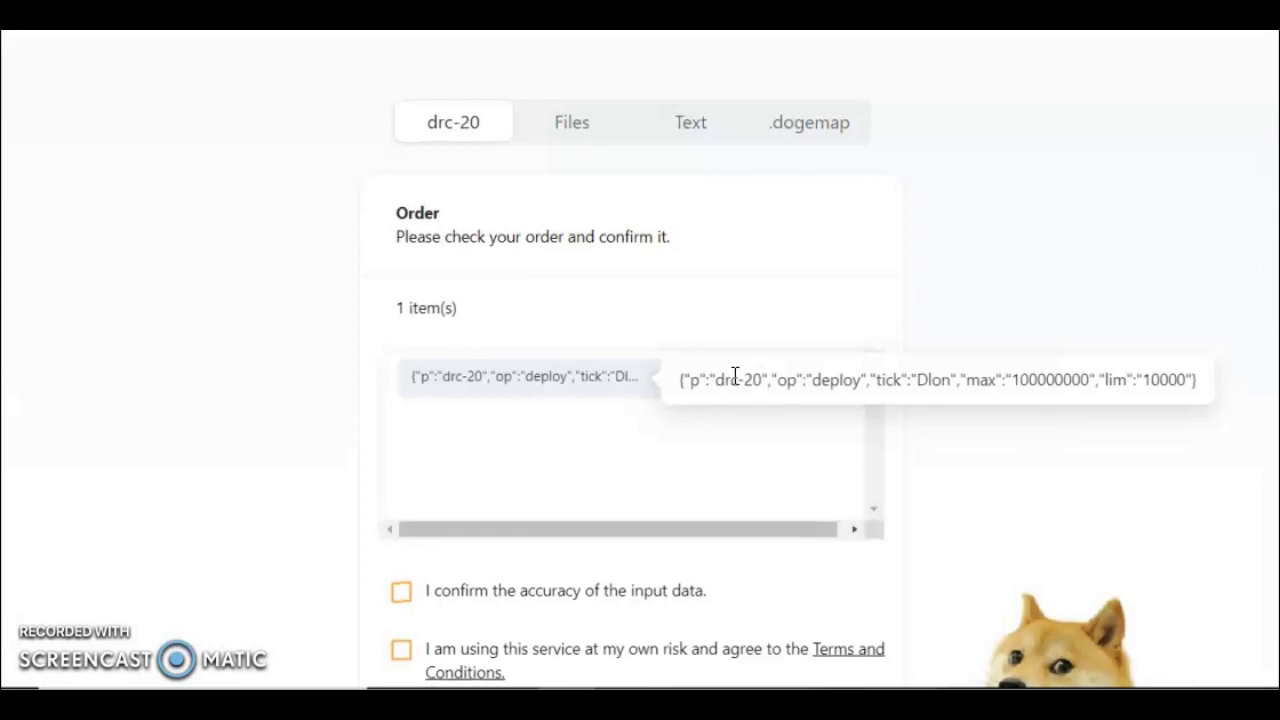
pyautogui.scroll(-1, 734, 376)
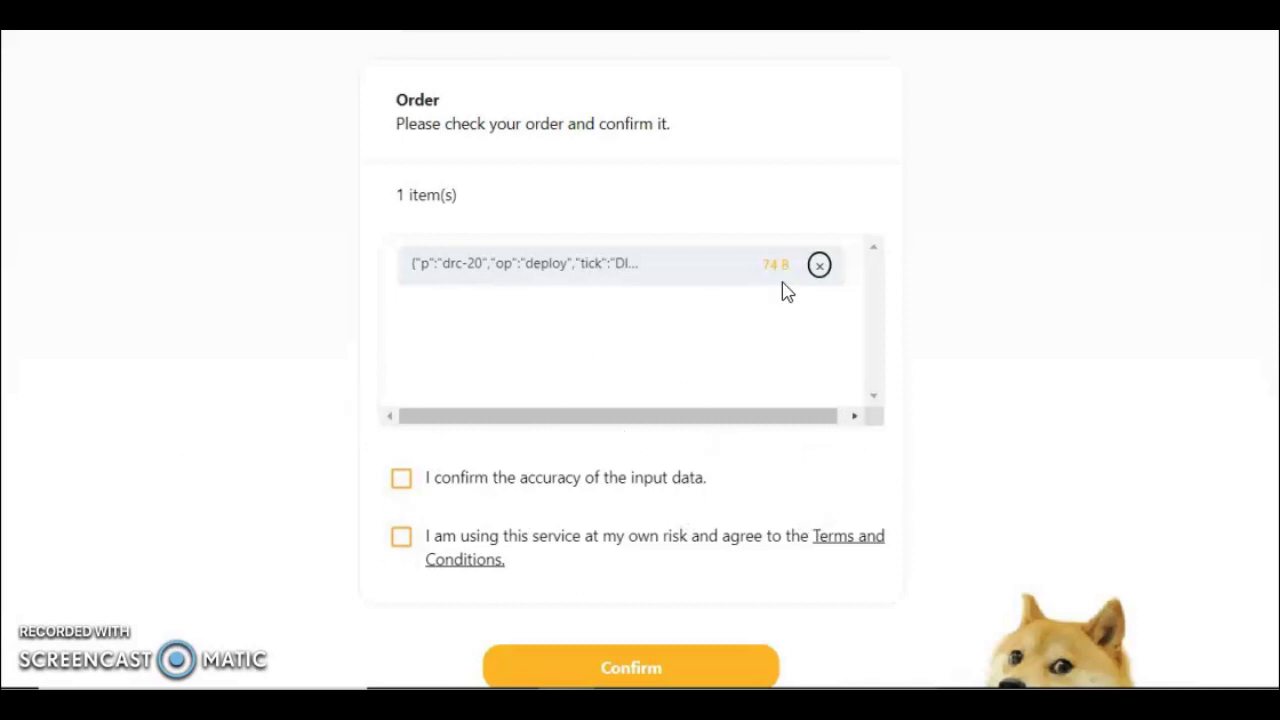
pyautogui.click(819, 266)
# Try to submit the deploy details with the ticker changed to elon, and remove that item from the order
pyautogui.doubleClick(423, 274)
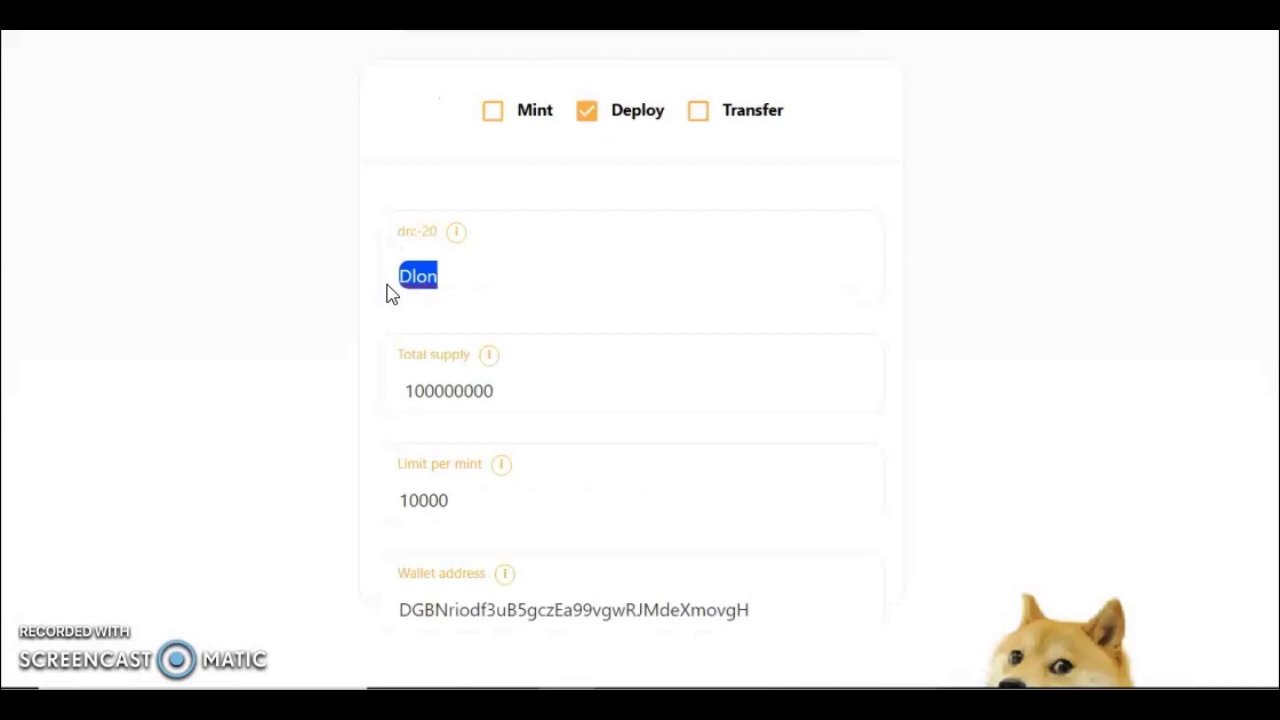
pyautogui.write('e')
pyautogui.scroll(-3, 540, 400)
pyautogui.click(631, 585)
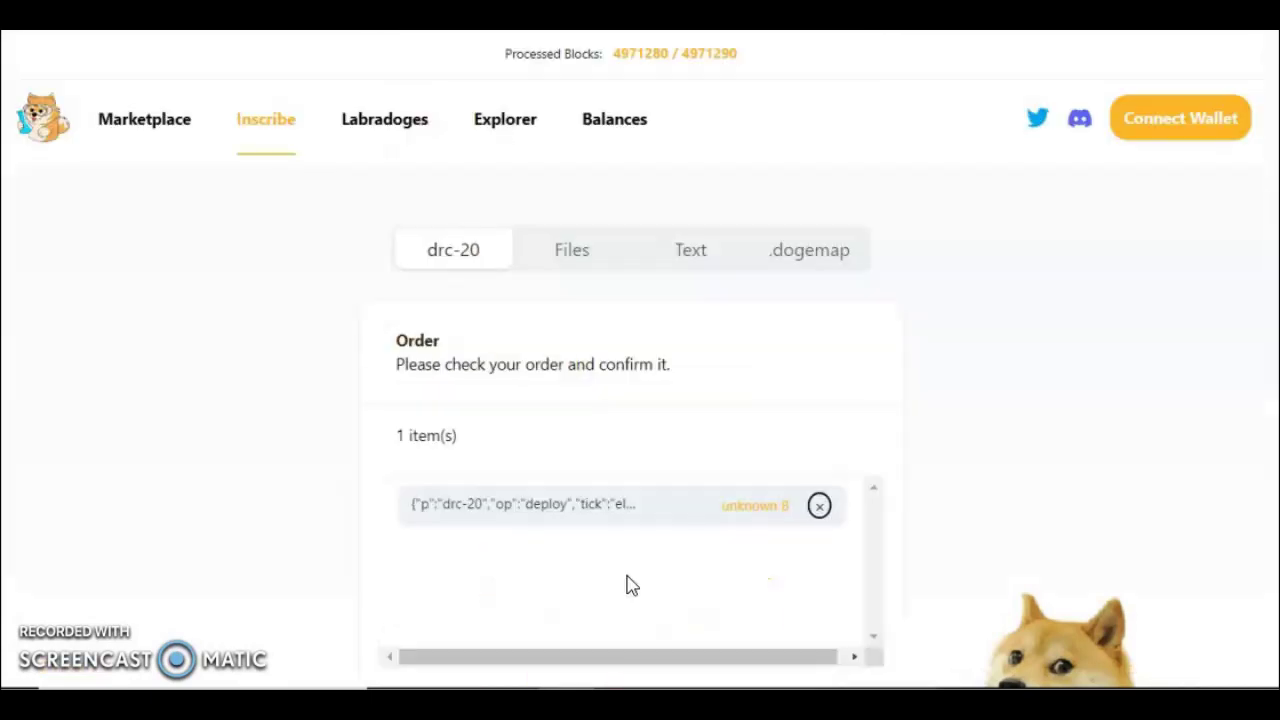
pyautogui.scroll(-4, 651, 400)
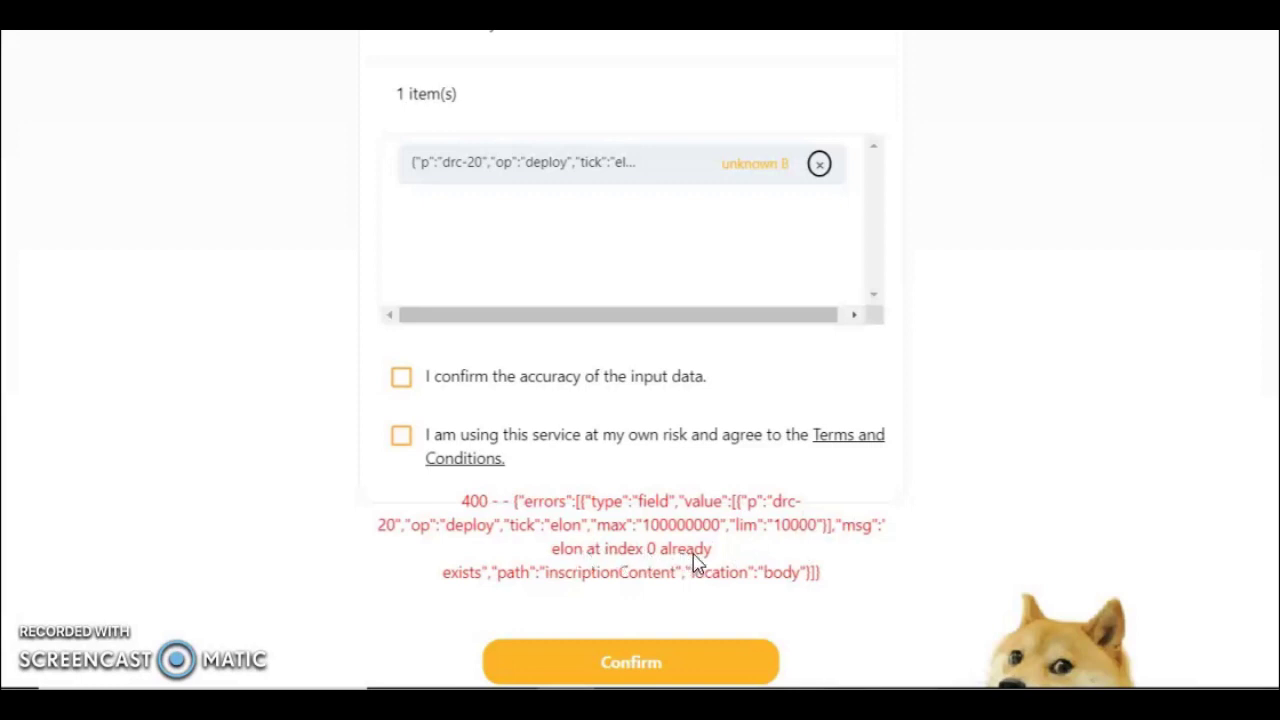
pyautogui.scroll(2, 760, 426)
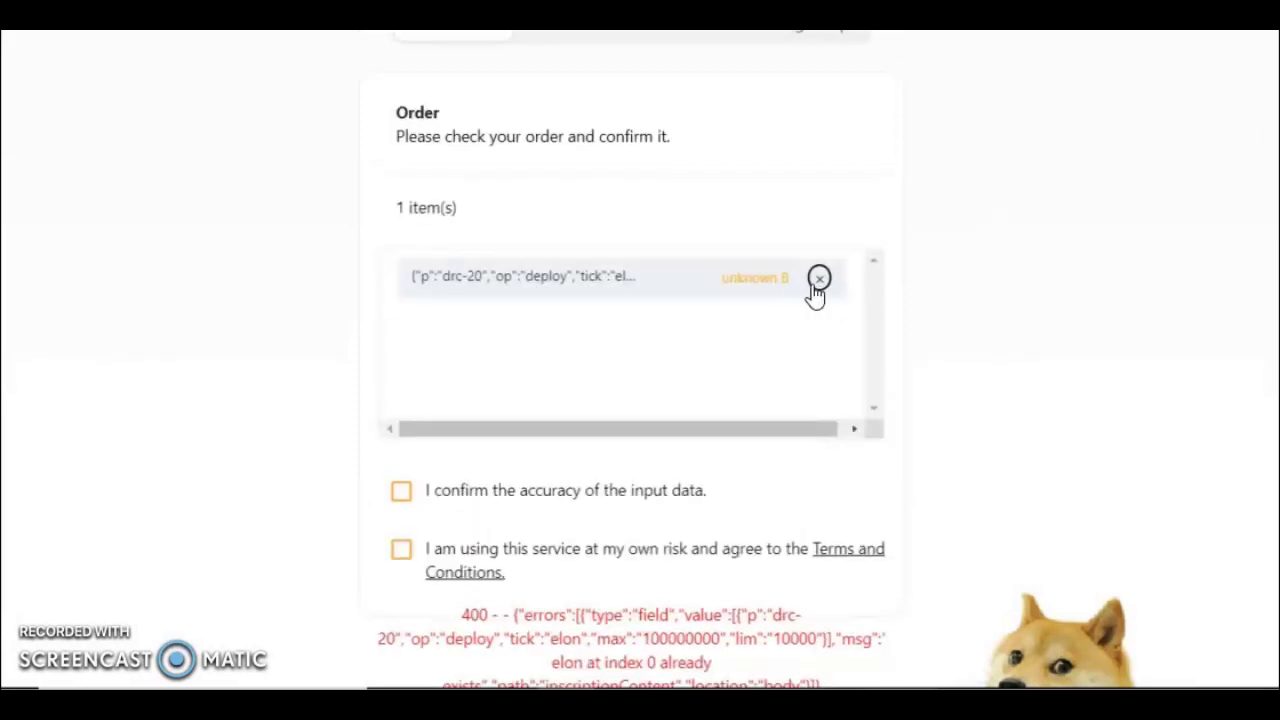
pyautogui.click(816, 280)
# Set the drc-20 ticker back to Dlon and resubmit the deploy details for order review
pyautogui.moveTo(412, 292); pyautogui.dragTo(396, 305)
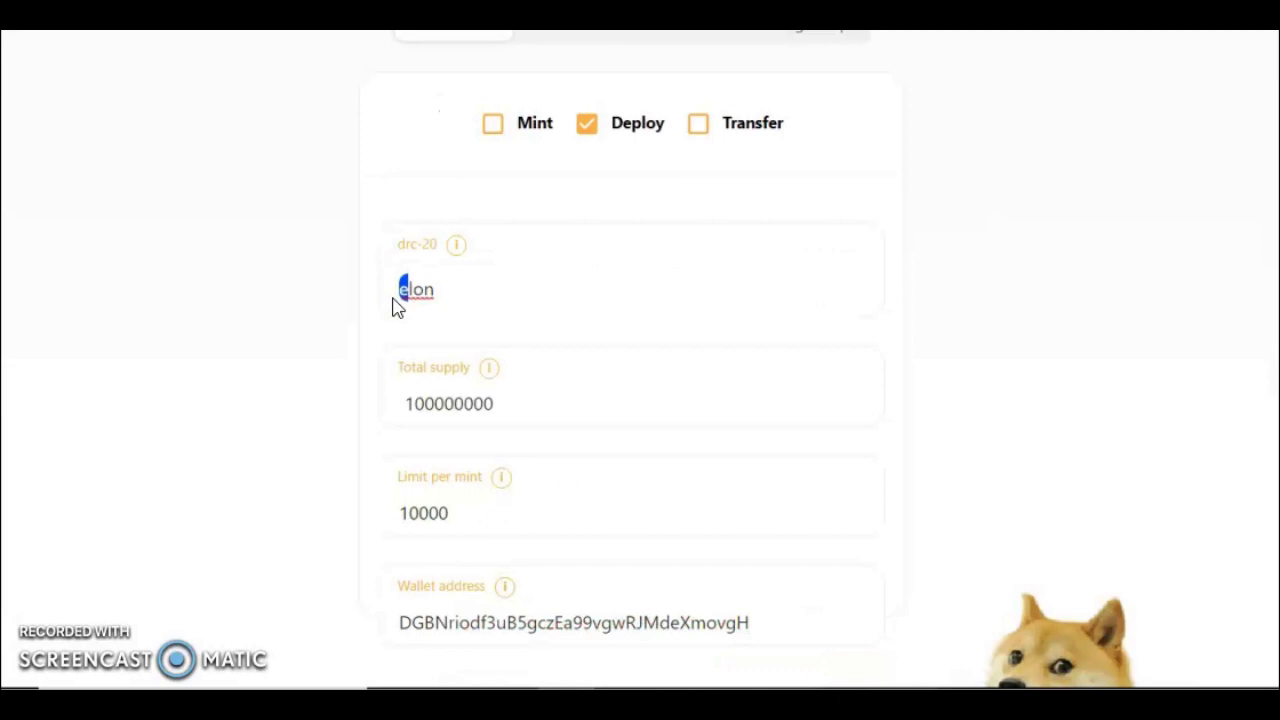
pyautogui.write('D')
pyautogui.scroll(-2, 491, 326)
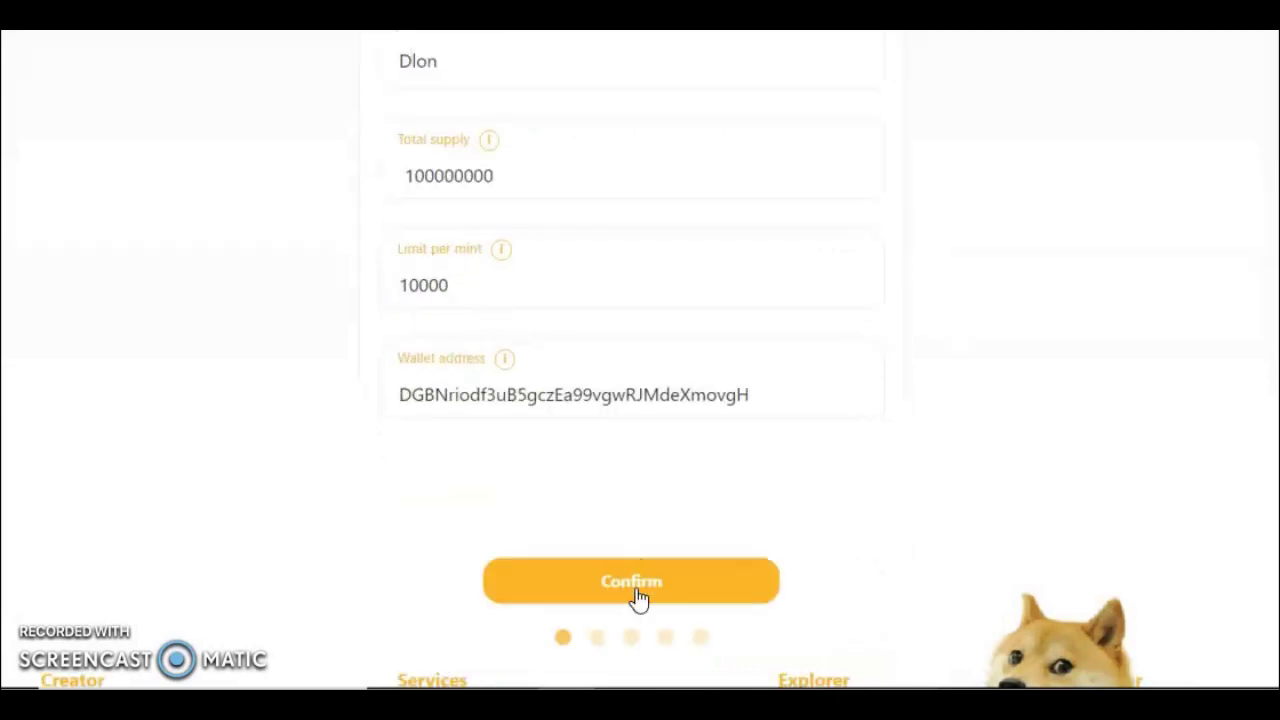
pyautogui.click(634, 588)
pyautogui.scroll(-2, 749, 477)
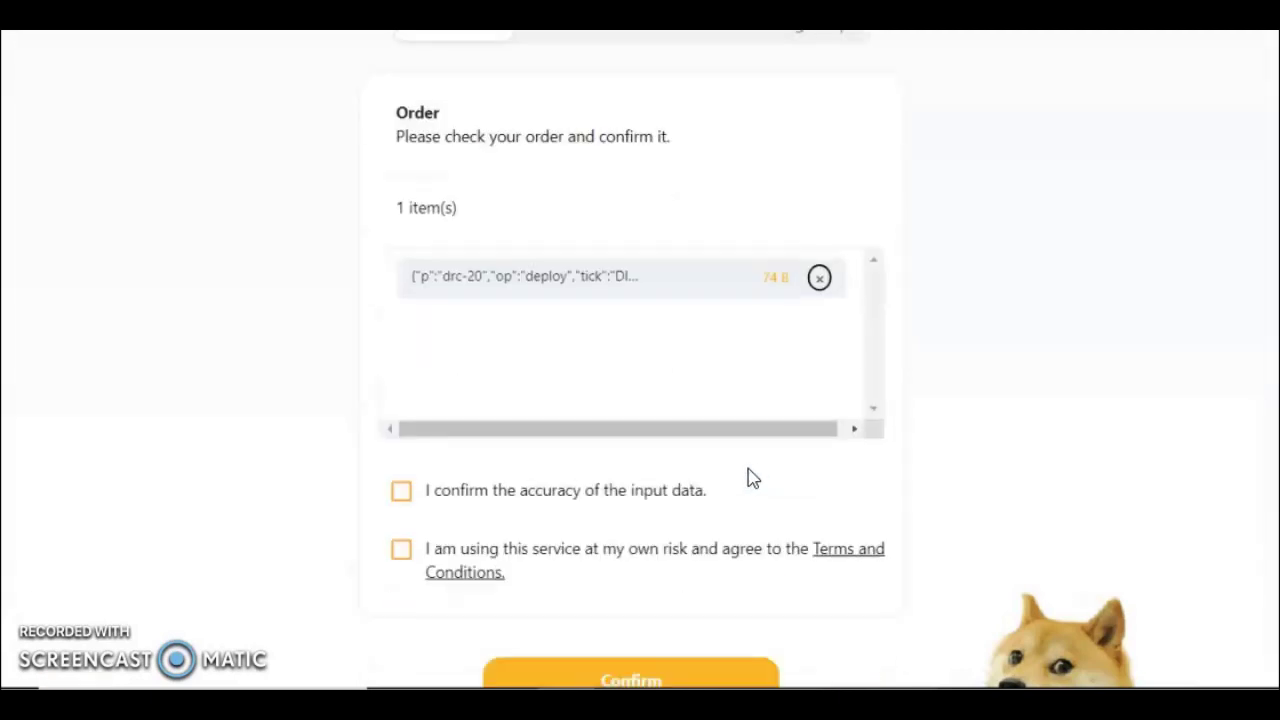
# Accept the data accuracy and terms statements, and confirm the order with the Priority inscription fee
pyautogui.click(400, 495)
pyautogui.click(397, 548)
pyautogui.scroll(-1, 672, 520)
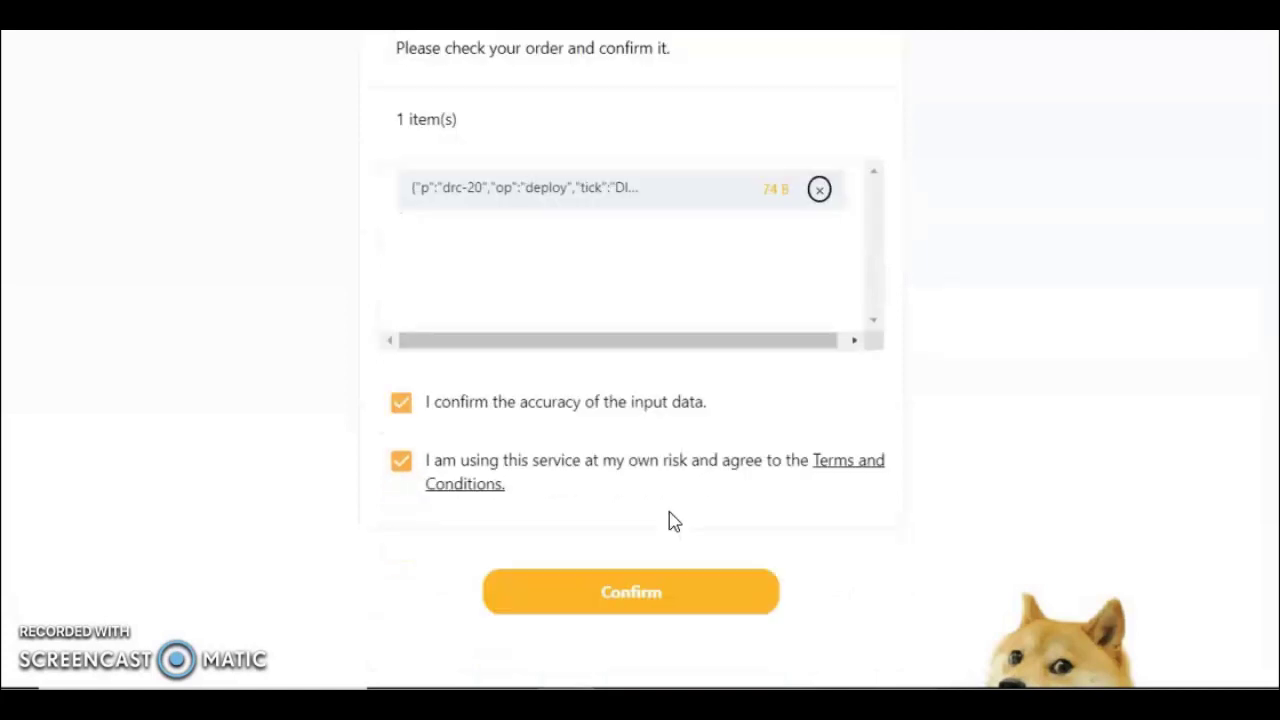
pyautogui.scroll(-1, 672, 520)
pyautogui.click(688, 568)
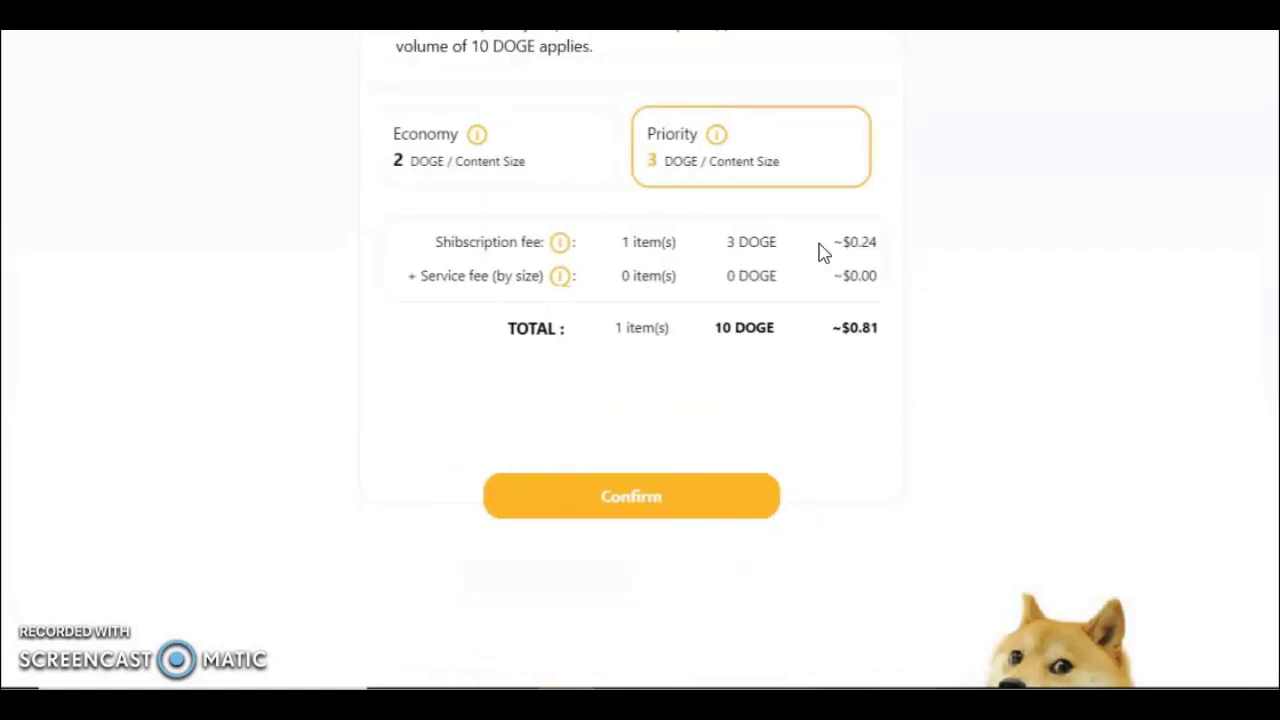
pyautogui.scroll(1, 777, 494)
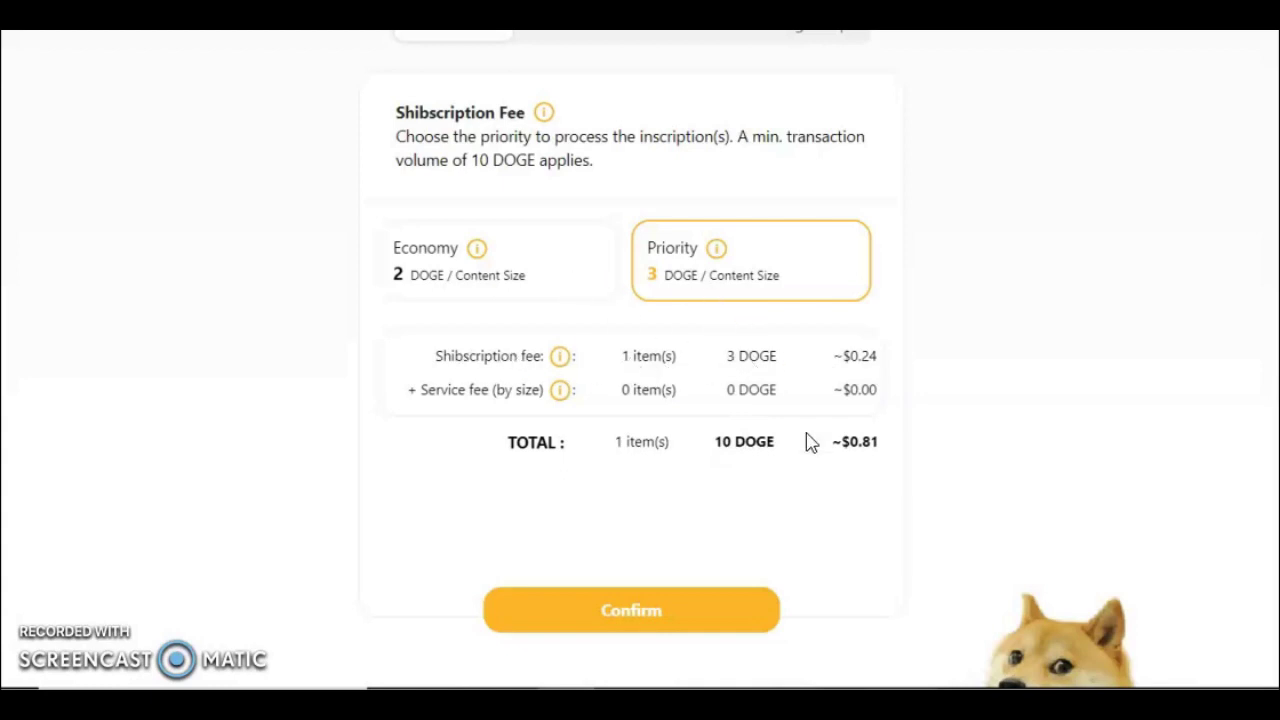
pyautogui.click(686, 612)
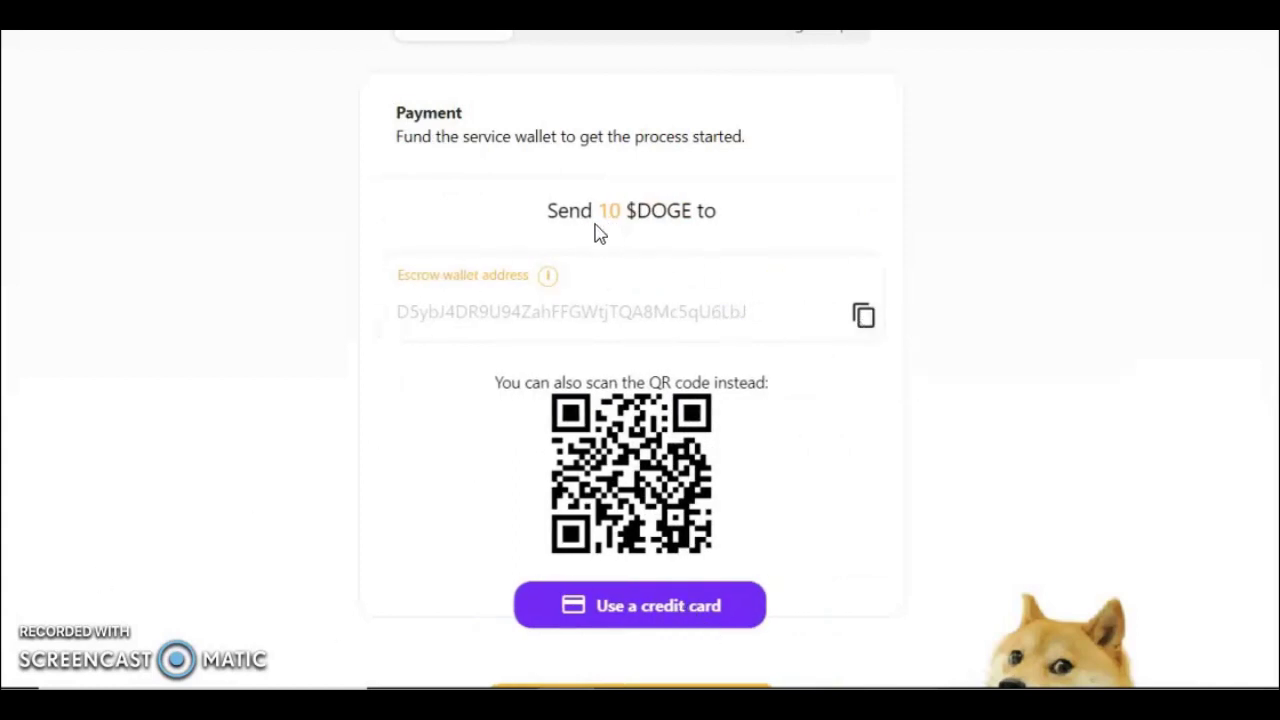
# Start a DOGE transfer in the Doge Labs Wallet and paste the payment's escrow wallet address as the recipient
pyautogui.click(914, 32)
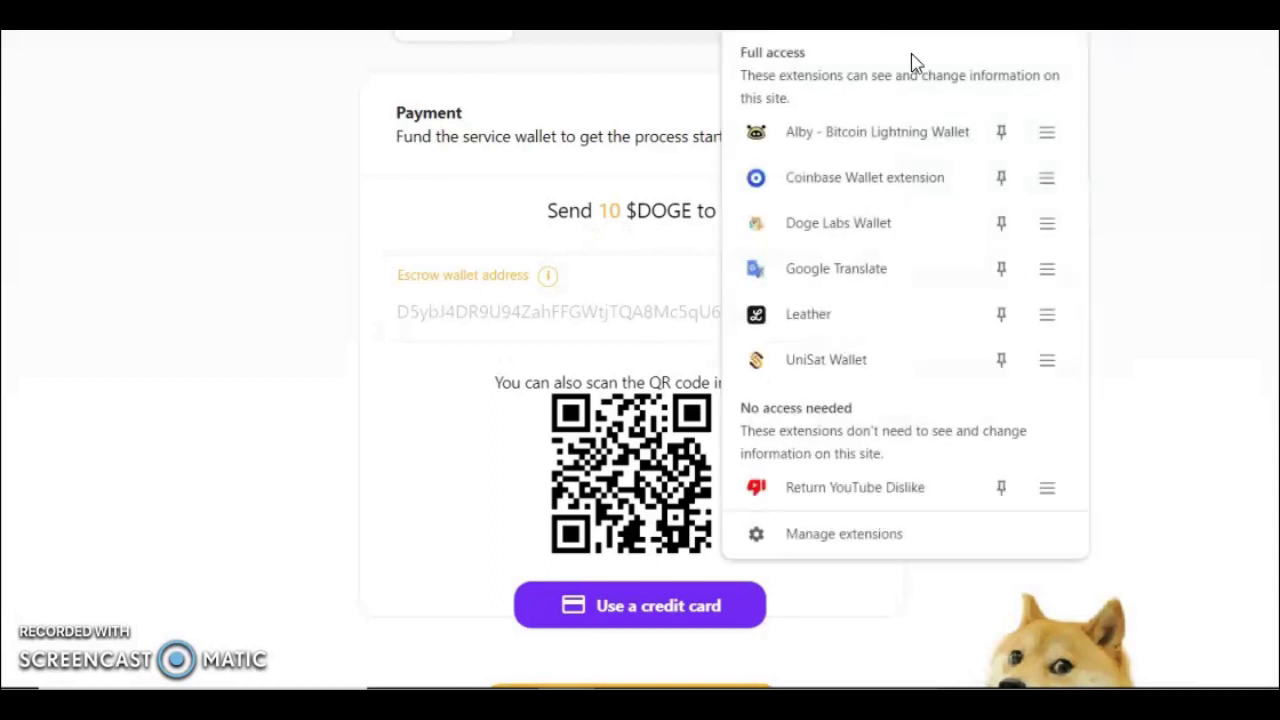
pyautogui.click(838, 234)
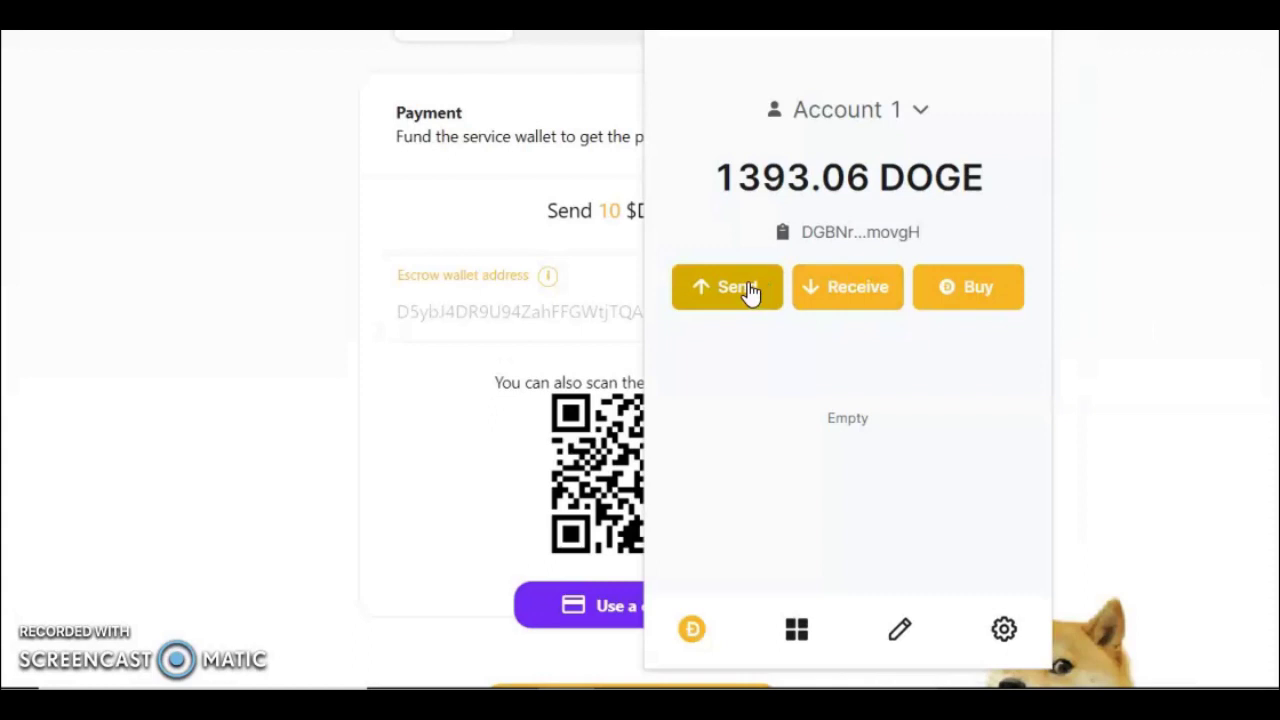
pyautogui.click(750, 290)
pyautogui.rightClick(771, 222)
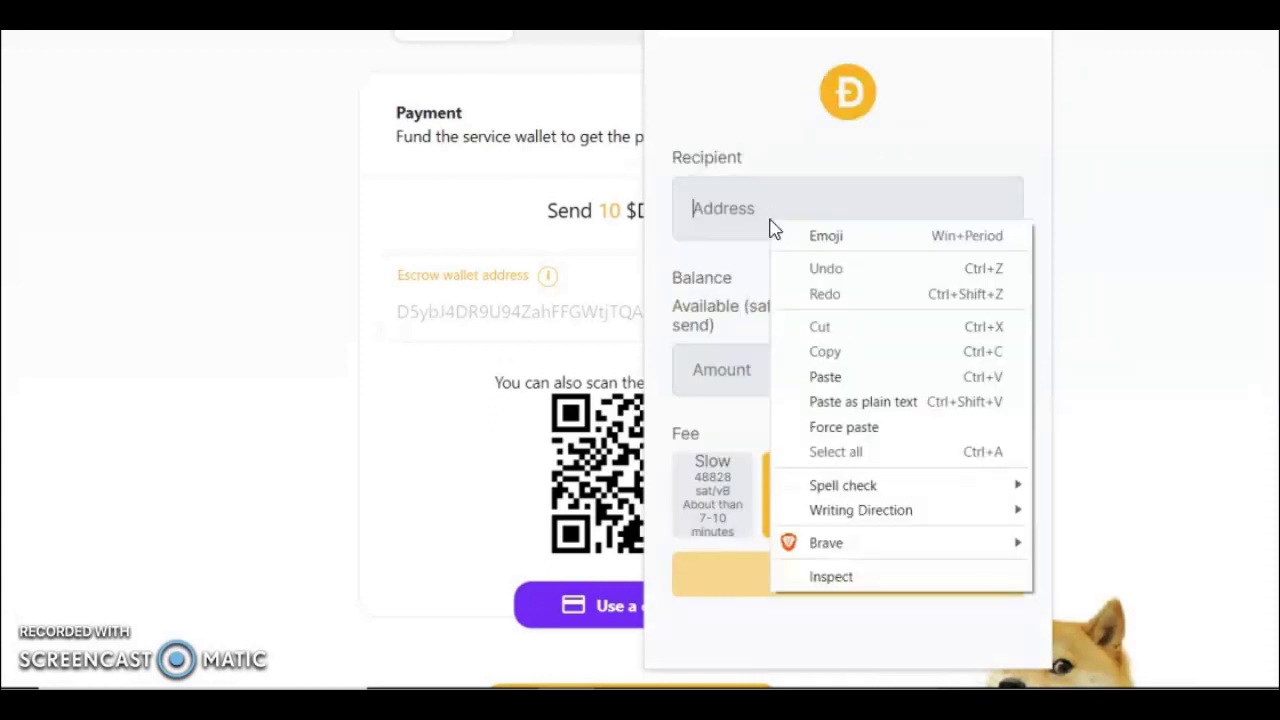
pyautogui.click(872, 375)
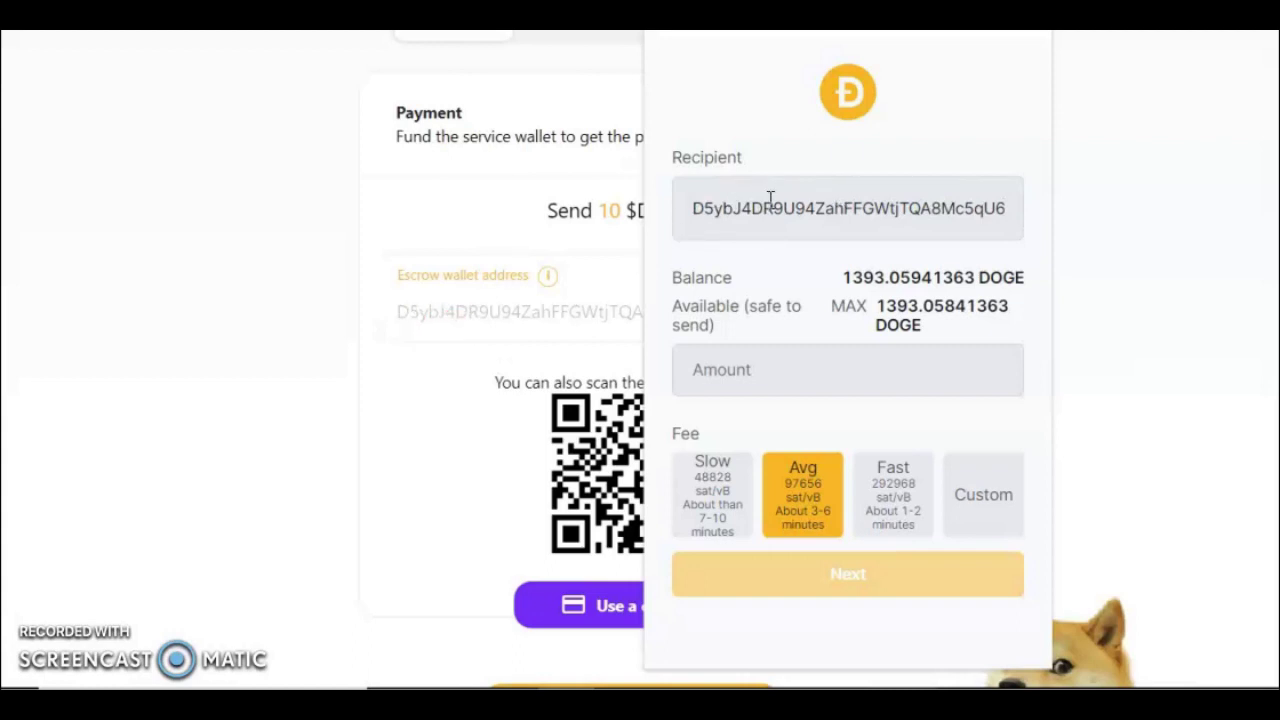
# Set the transfer amount to 10 DOGE with the Avg fee, and sign and send the transaction
pyautogui.click(832, 375)
pyautogui.write('10')
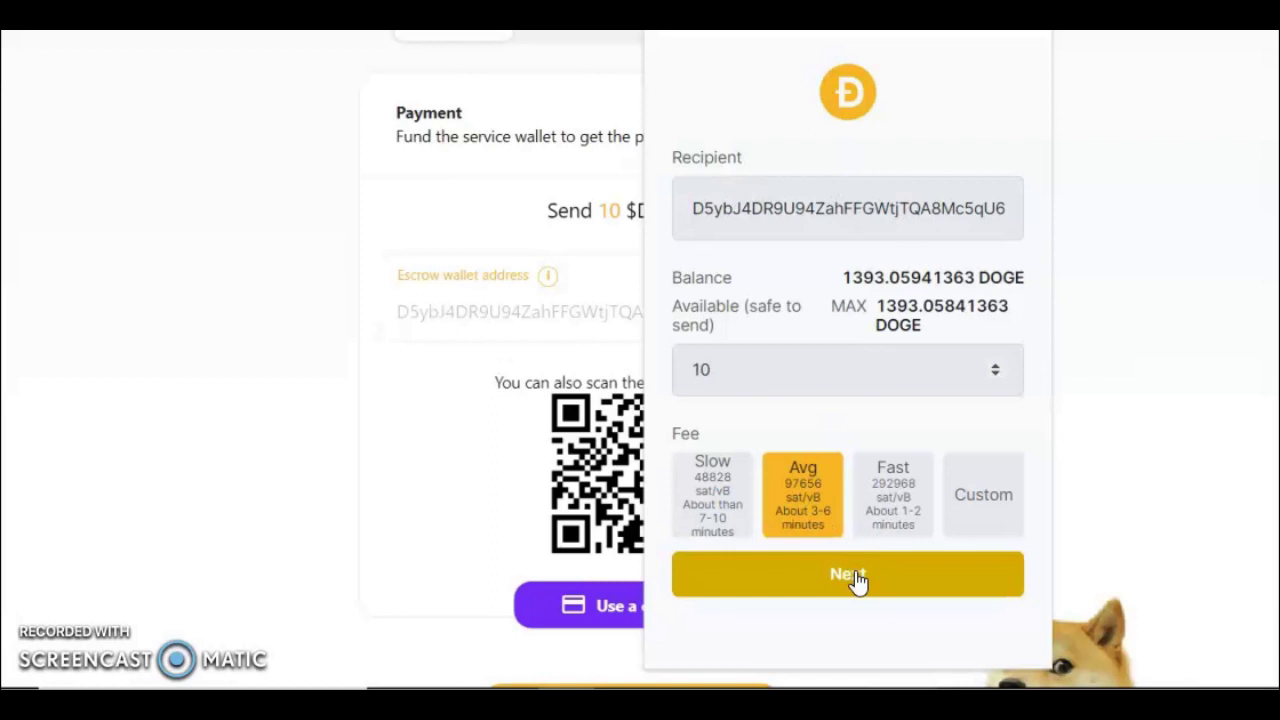
pyautogui.click(857, 578)
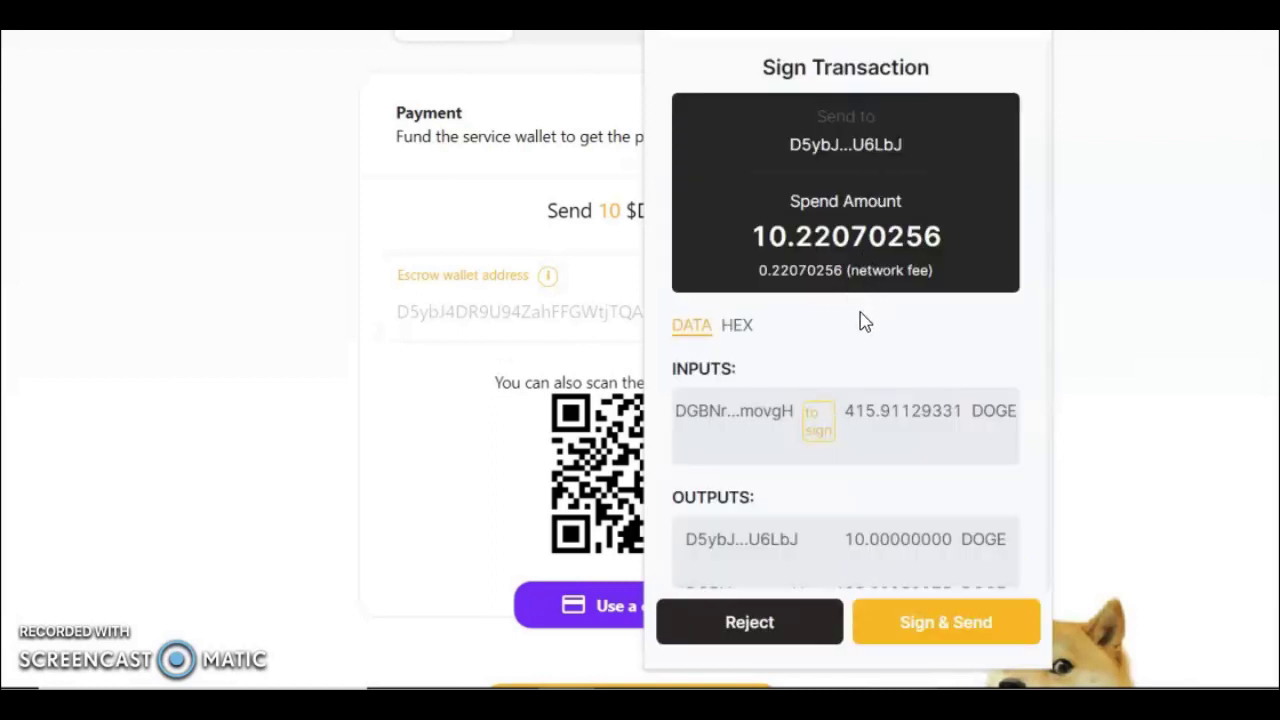
pyautogui.scroll(-3, 865, 340)
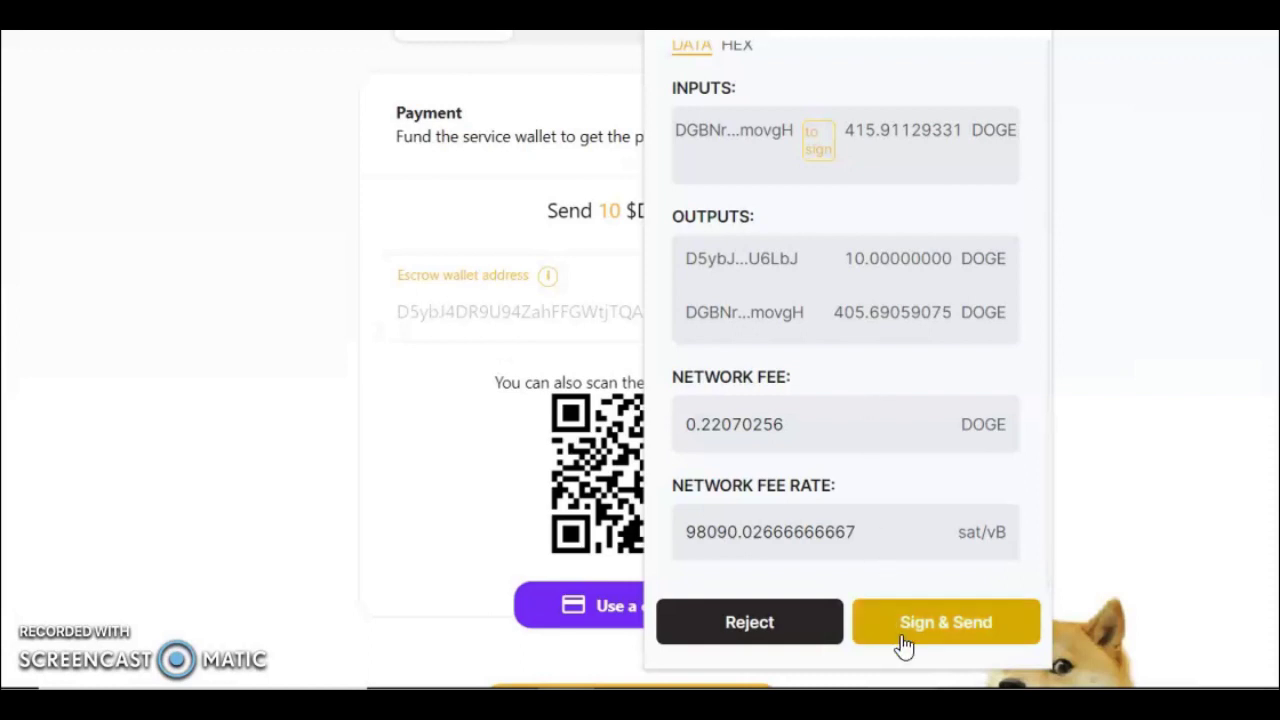
pyautogui.click(903, 643)
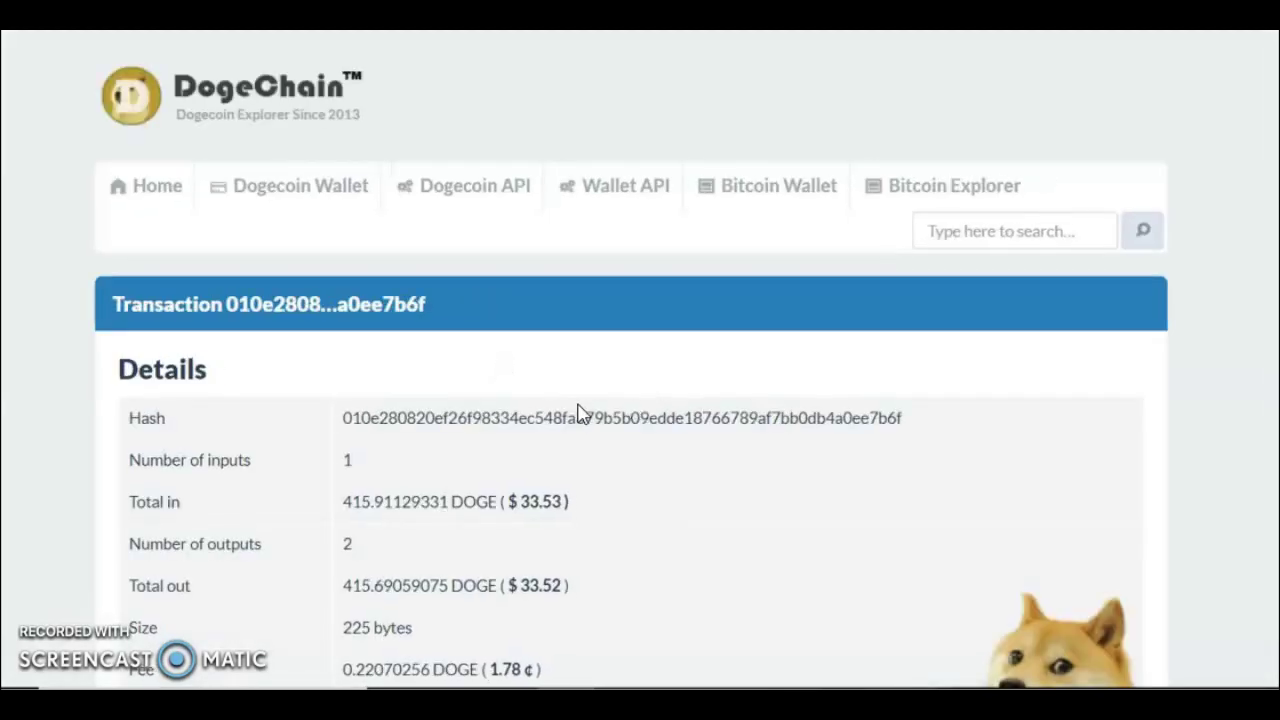
# Examine the payment transaction's amounts, fee, confirmations and status on DogeChain
pyautogui.scroll(-4, 553, 405)
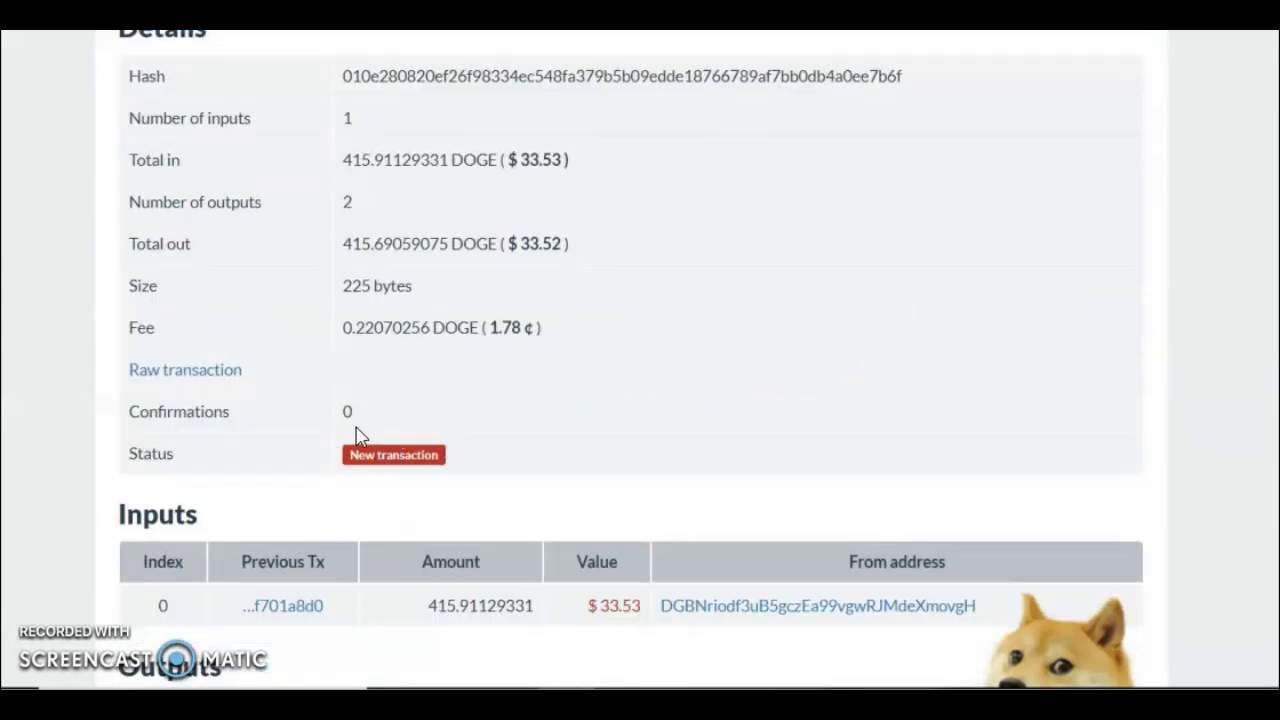
pyautogui.scroll(1, 521, 470)
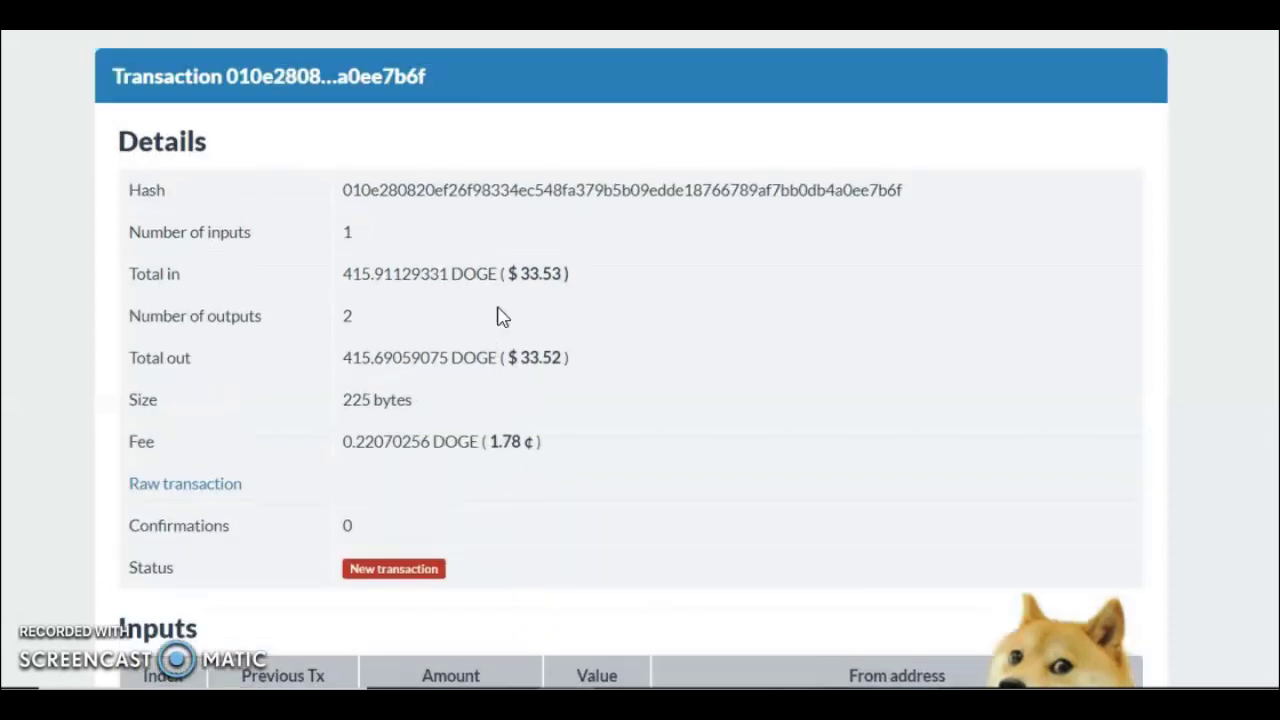
pyautogui.scroll(-1, 579, 452)
pyautogui.scroll(-1, 514, 449)
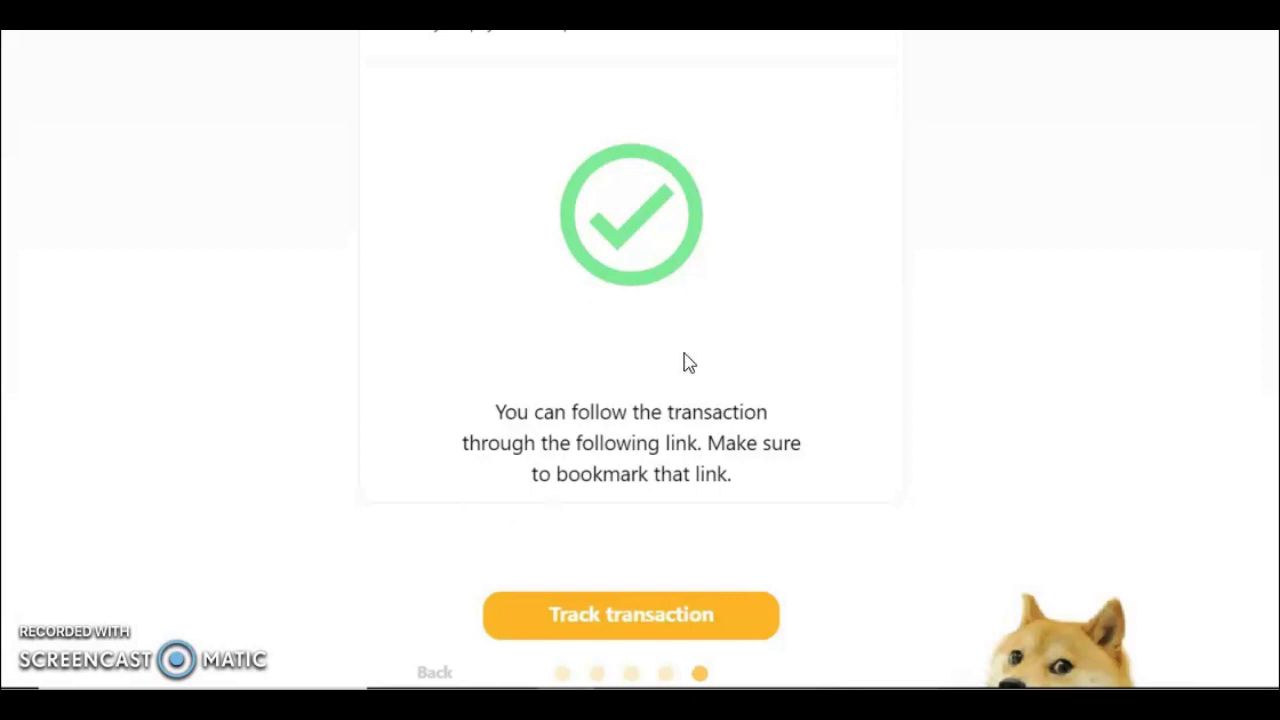
# Start a new file inscription and select test.zip as the ZIP file to upload
pyautogui.scroll(4, 580, 345)
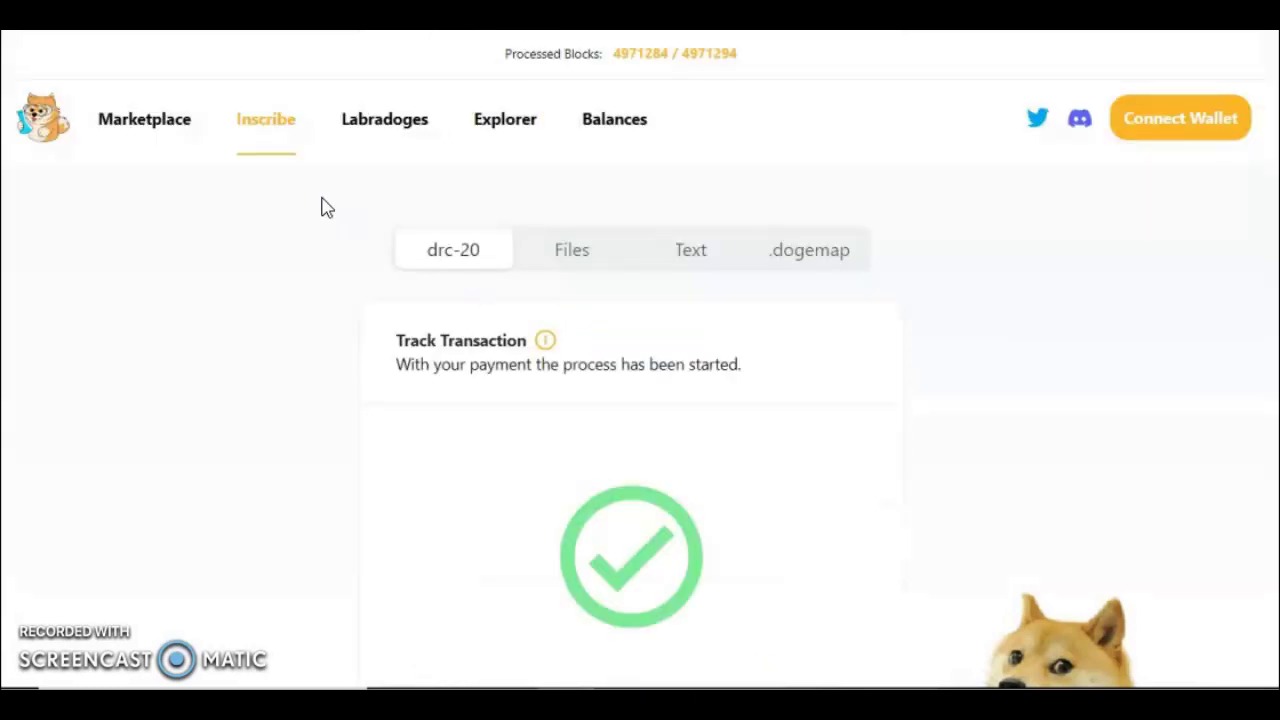
pyautogui.click(177, 125)
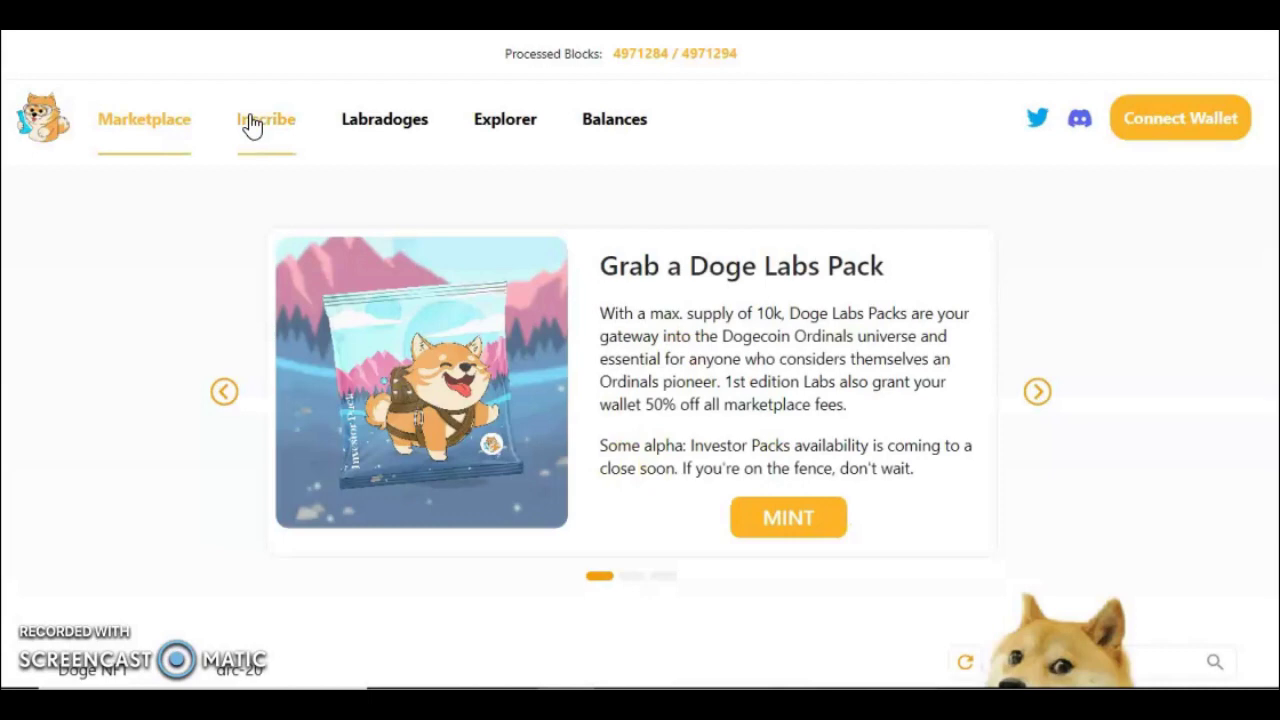
pyautogui.click(252, 123)
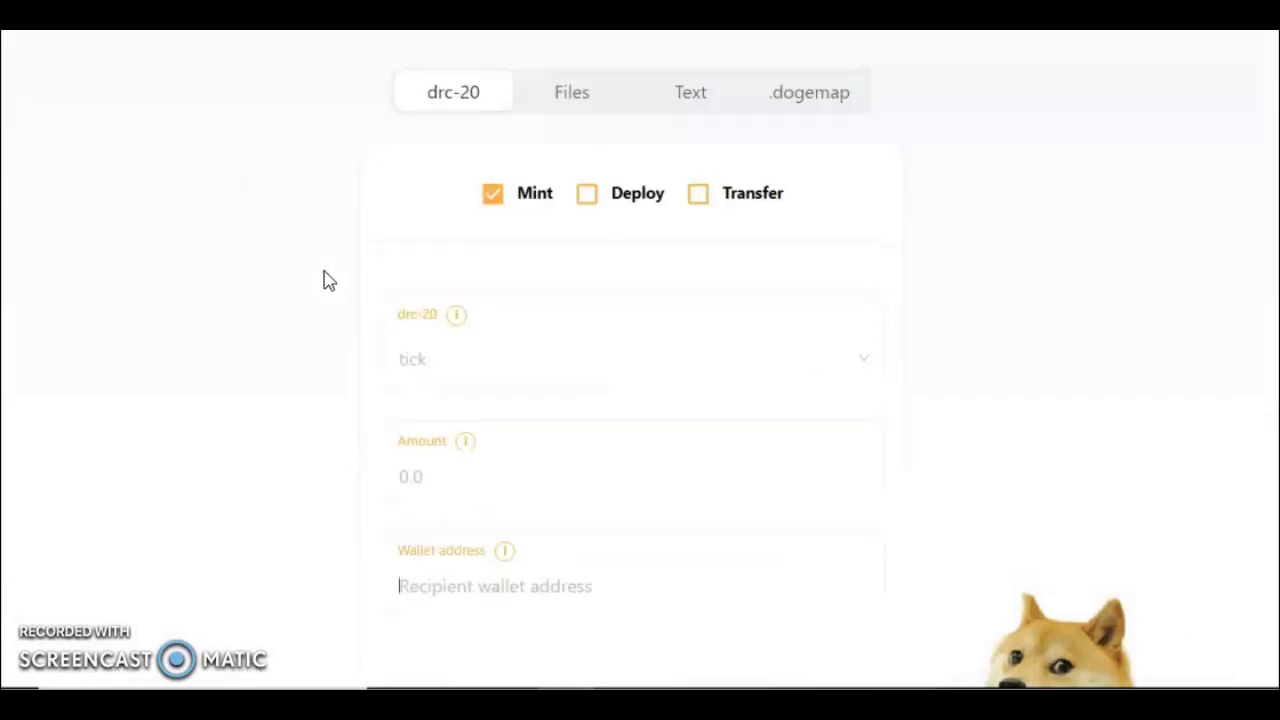
pyautogui.click(579, 103)
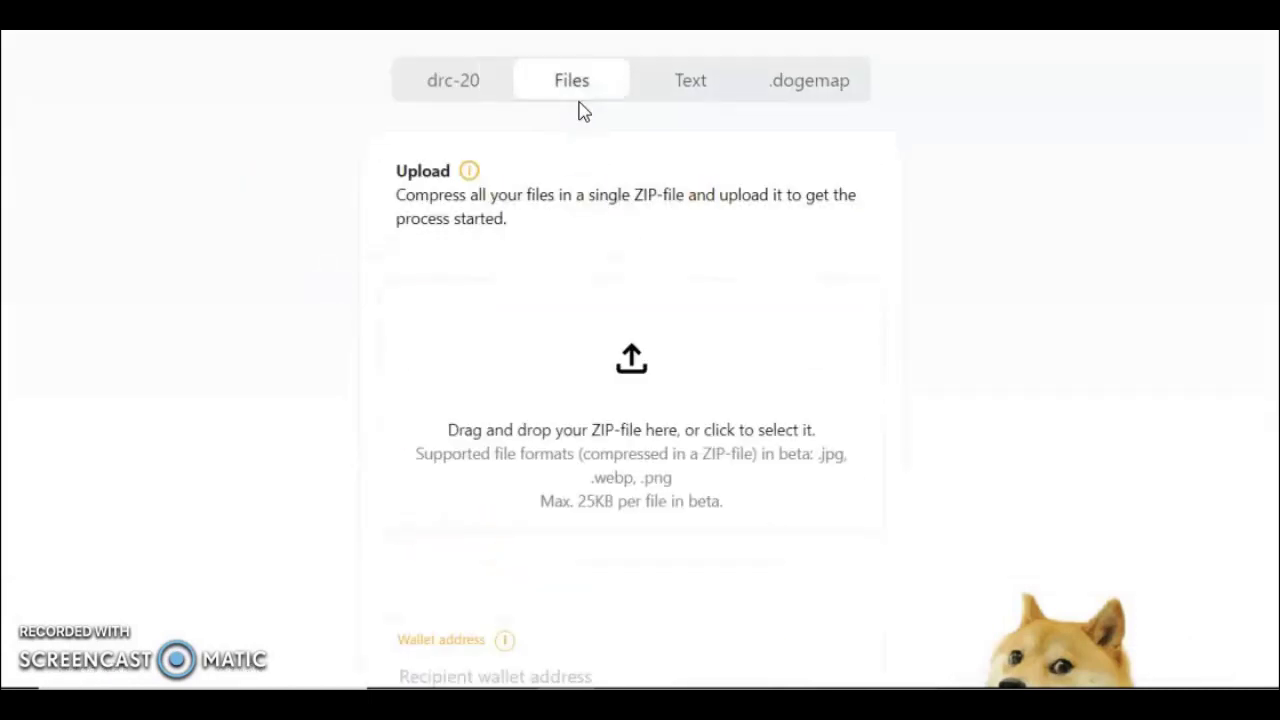
pyautogui.click(638, 431)
pyautogui.rightClick(108, 249)
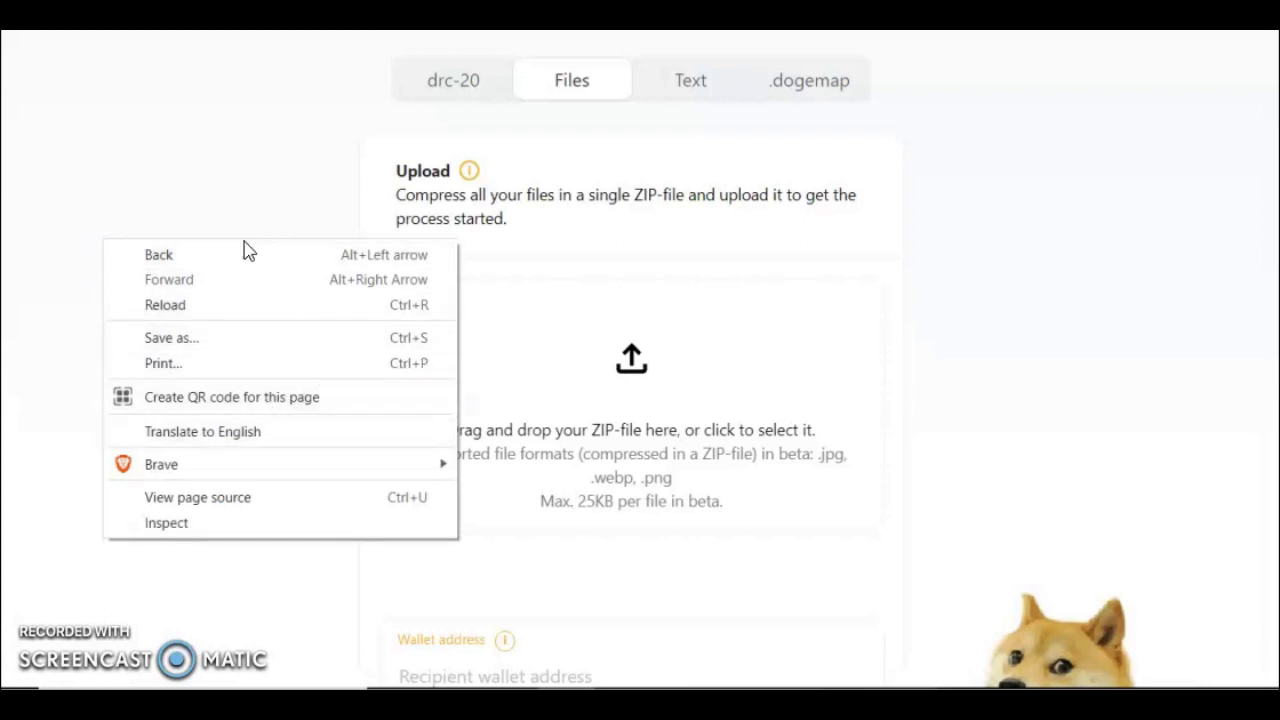
pyautogui.click(224, 161)
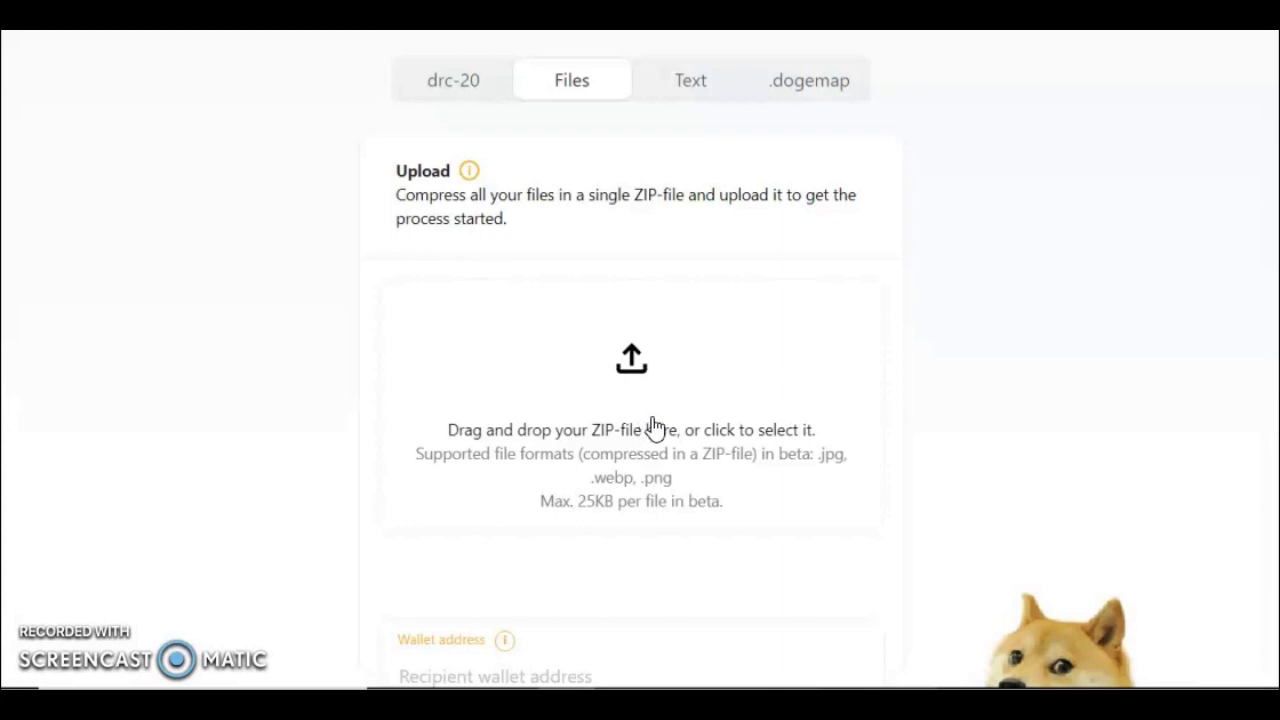
pyautogui.scroll(-1, 670, 425)
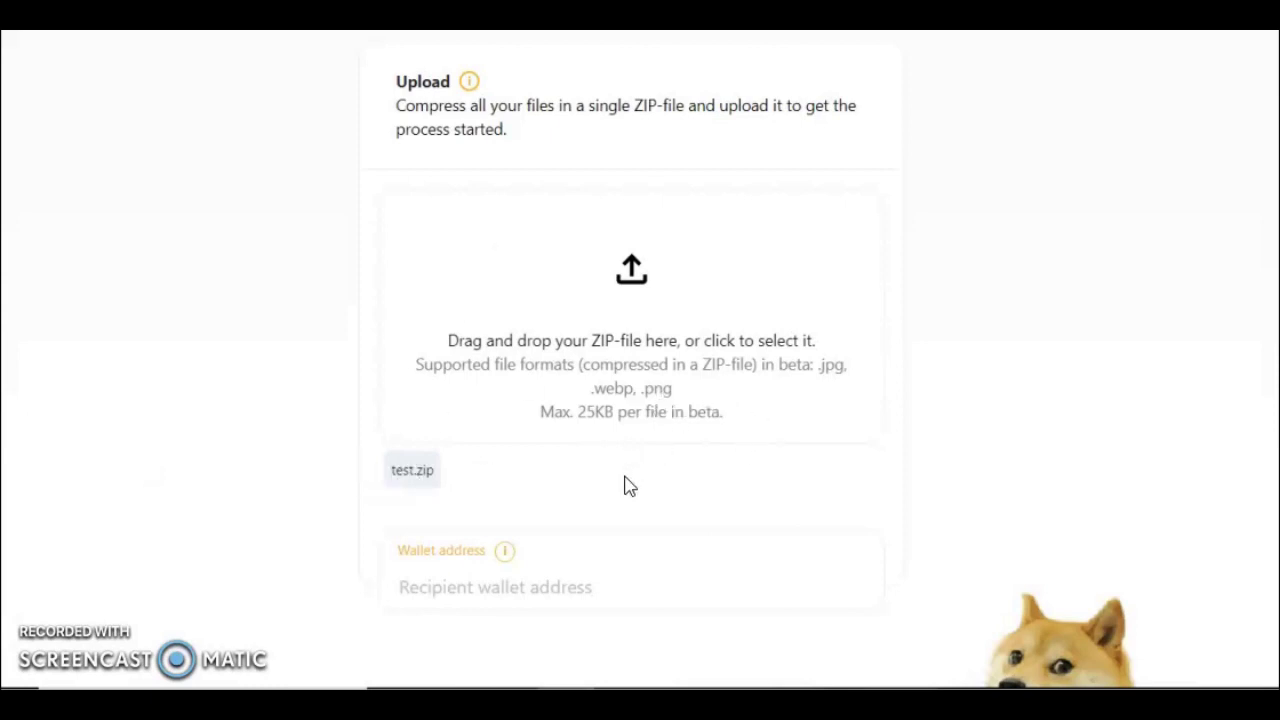
# Review the rest of the file inscription form, including the recipient wallet address field and the inscription types
pyautogui.scroll(-3, 601, 594)
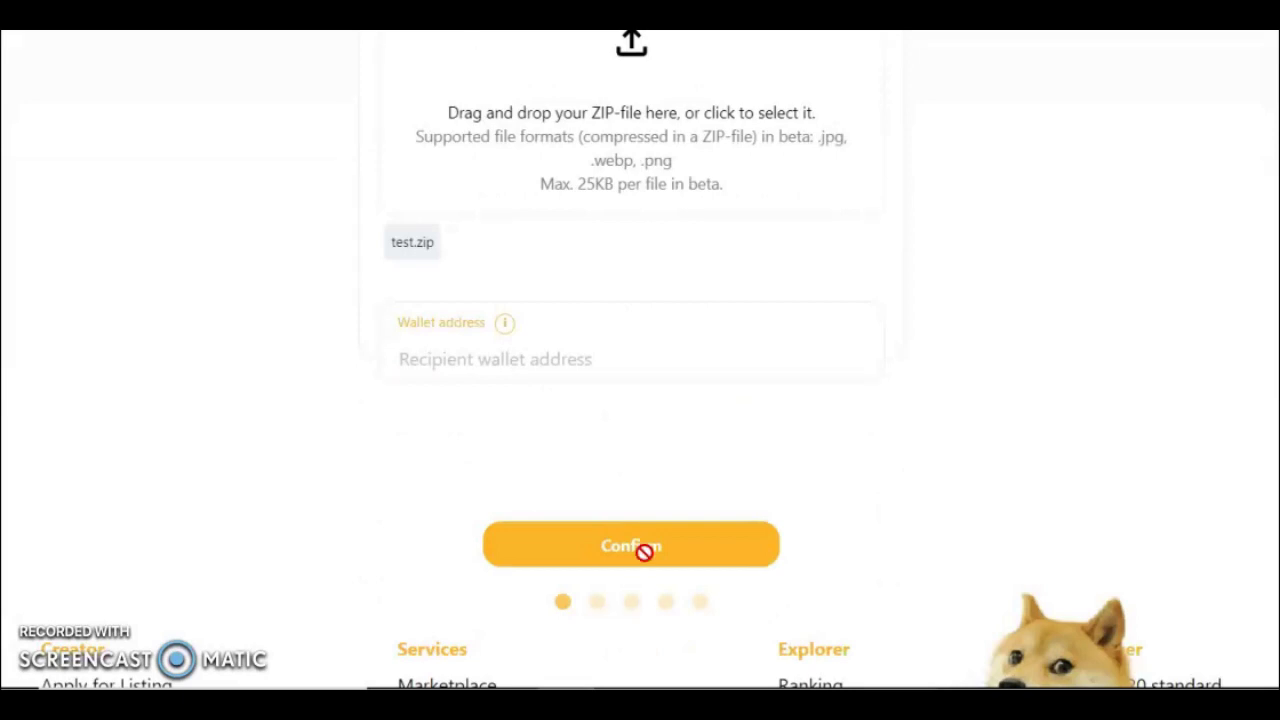
pyautogui.scroll(6, 643, 558)
pyautogui.scroll(-1, 758, 588)
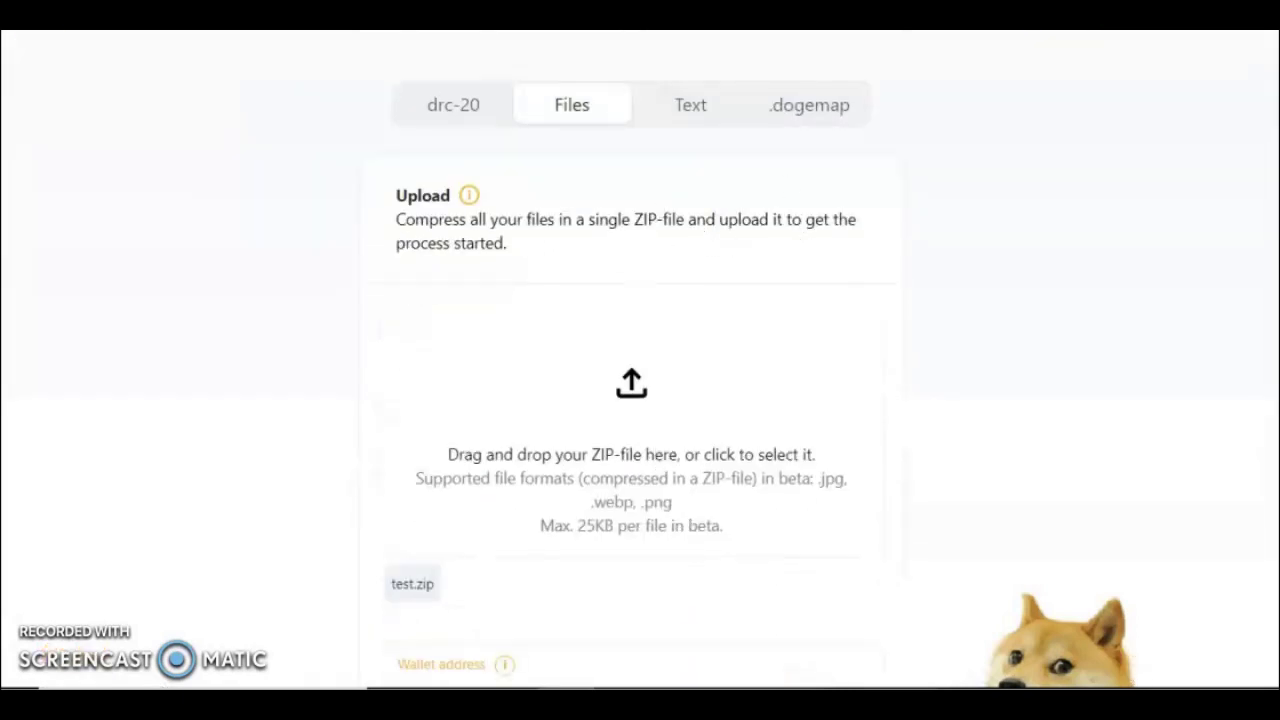
pyautogui.click(1075, 31)
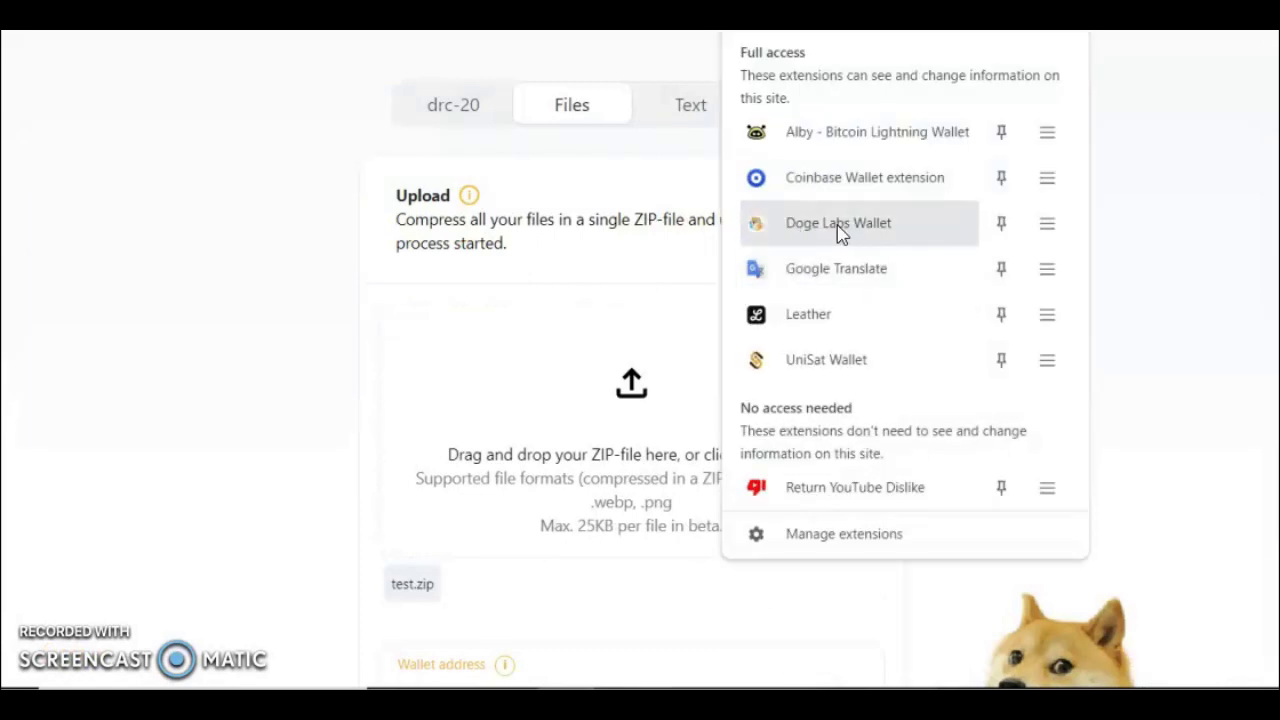
pyautogui.click(1137, 240)
pyautogui.scroll(-1, 600, 570)
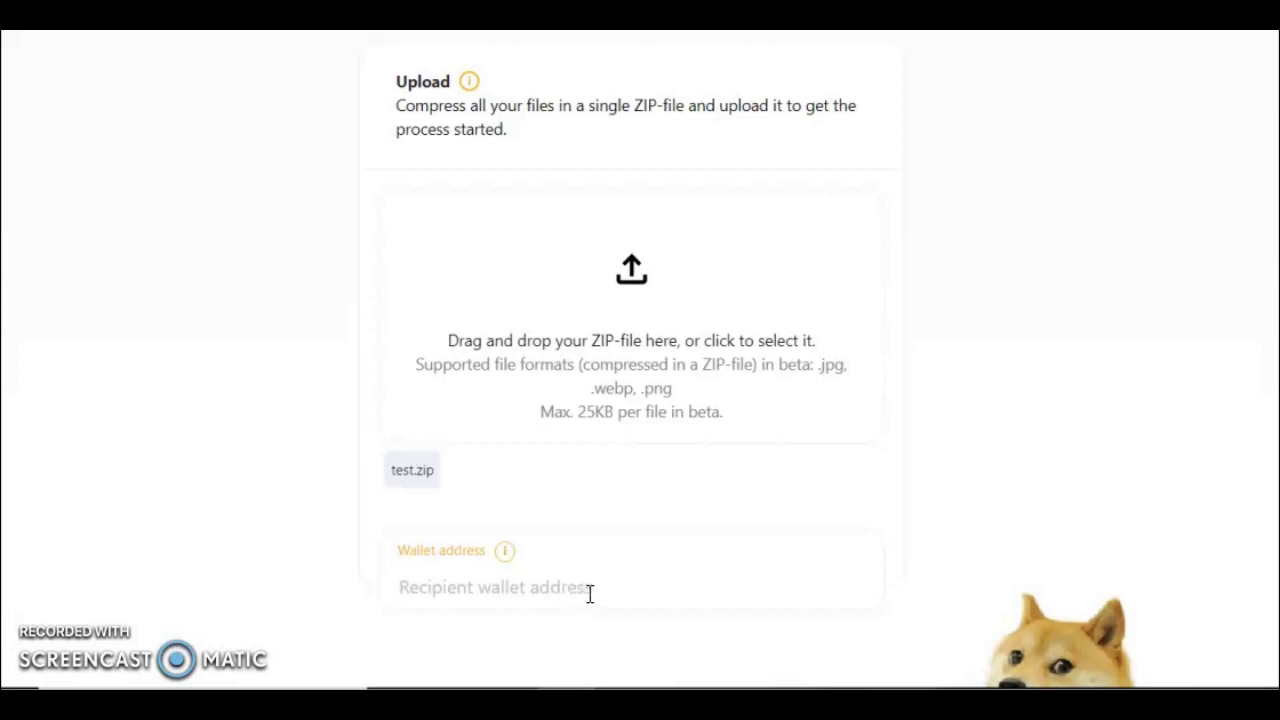
pyautogui.scroll(2, 915, 500)
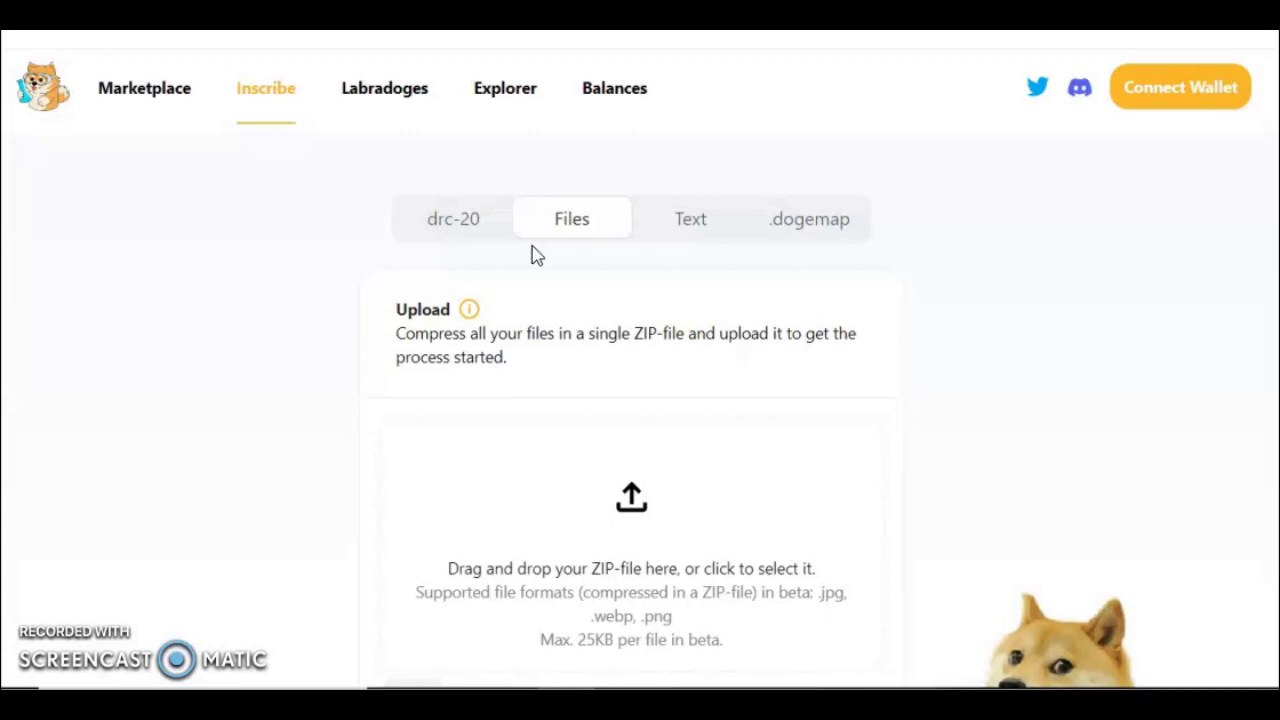
pyautogui.scroll(1, 229, 305)
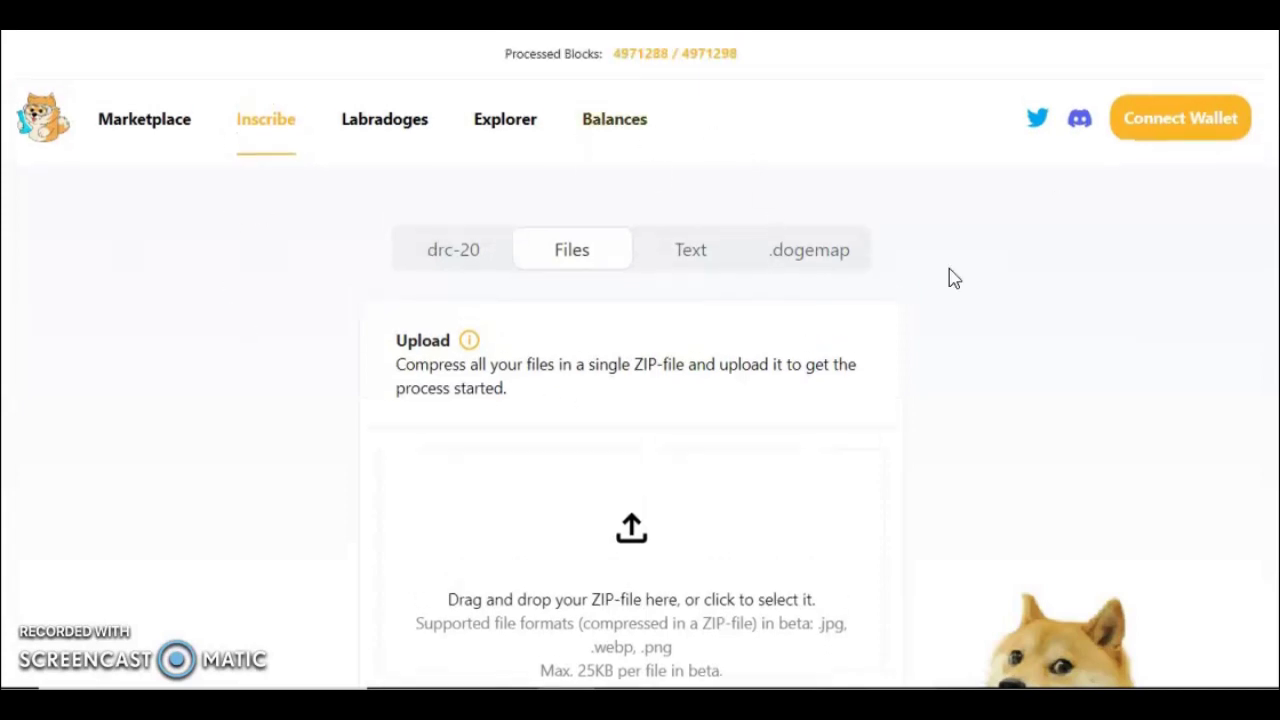